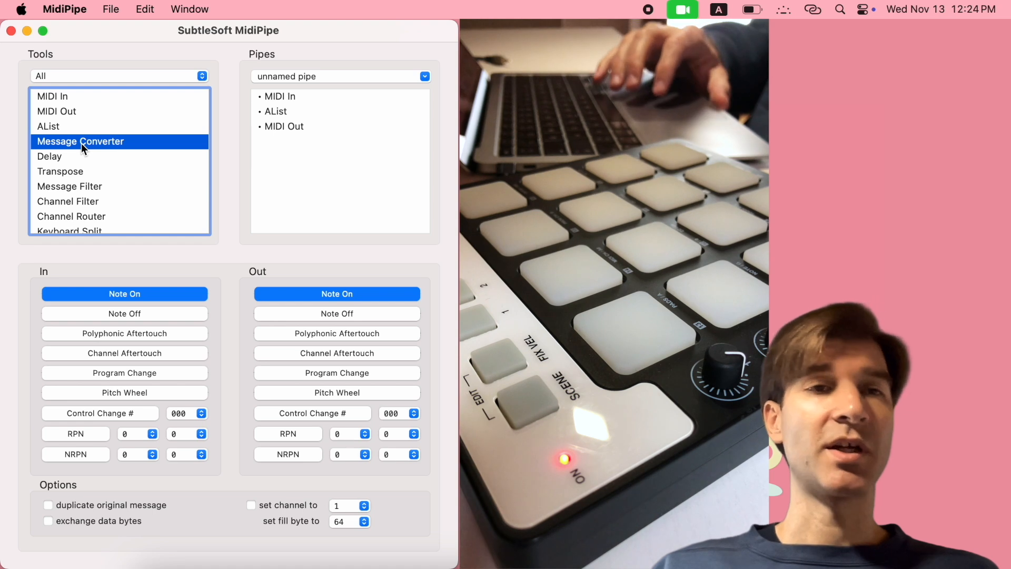
Add a Message Converter to the pipe and place it between MIDI In and AList.
{"action": "left_click_drag", "start_coordinate": [82, 144], "coordinate": [289, 135]}
{"action": "left_click", "coordinate": [280, 113]}
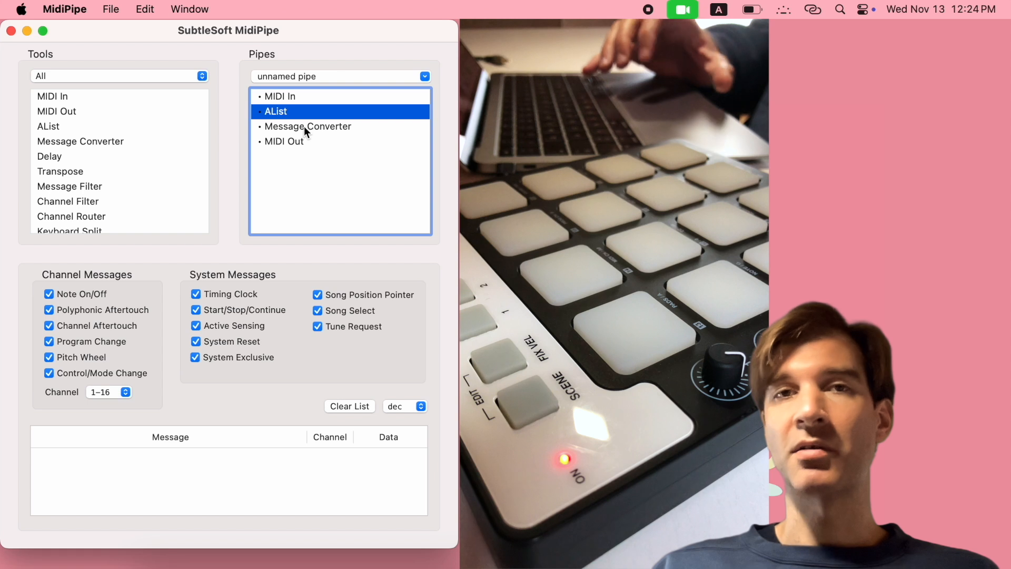
{"action": "left_click_drag", "start_coordinate": [301, 126], "coordinate": [283, 105]}
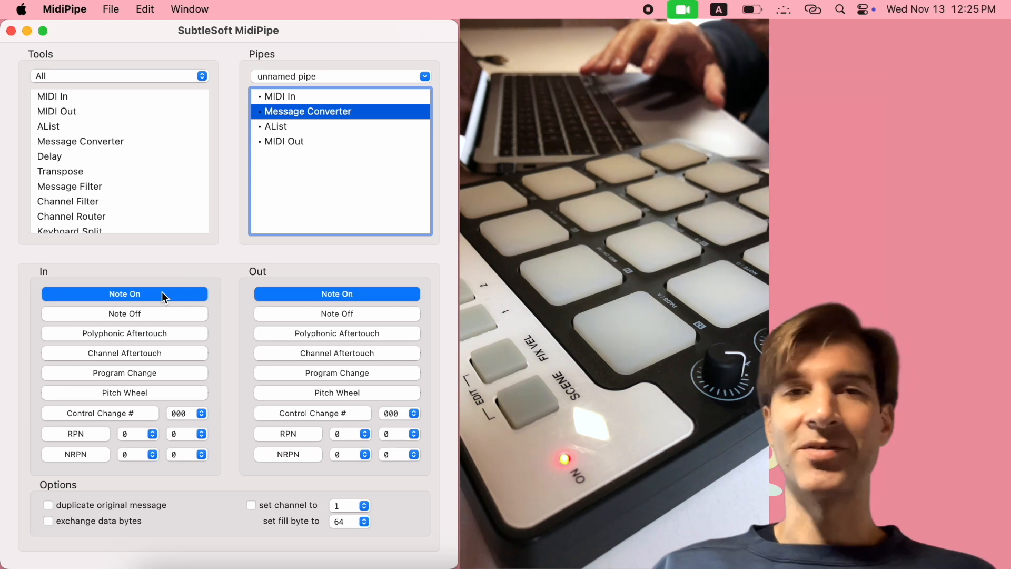
Switch the Message Converter's input and output to Note Off and back to Note On, and check the messages in AList.
{"action": "left_click", "coordinate": [159, 315]}
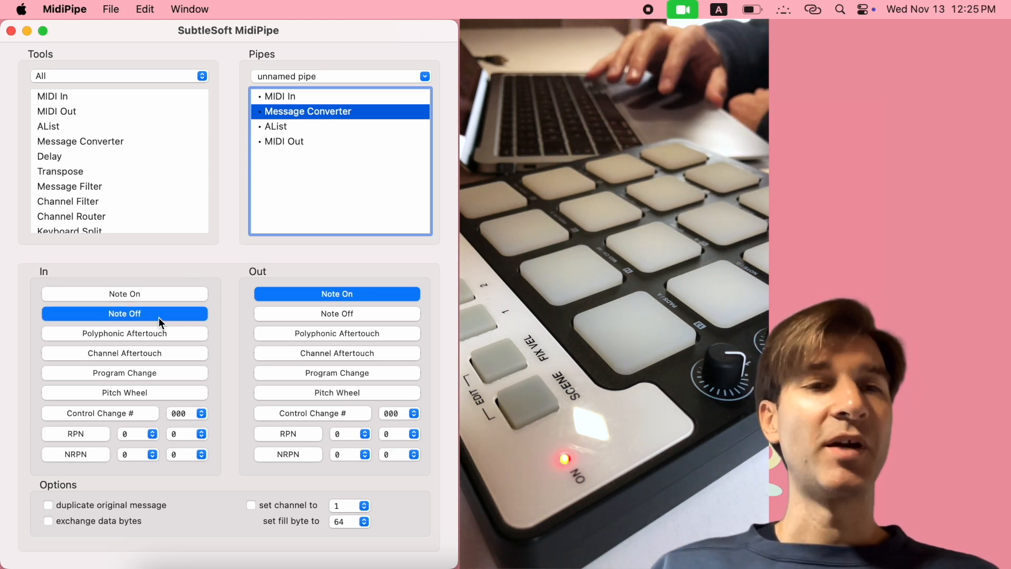
{"action": "left_click", "coordinate": [297, 314]}
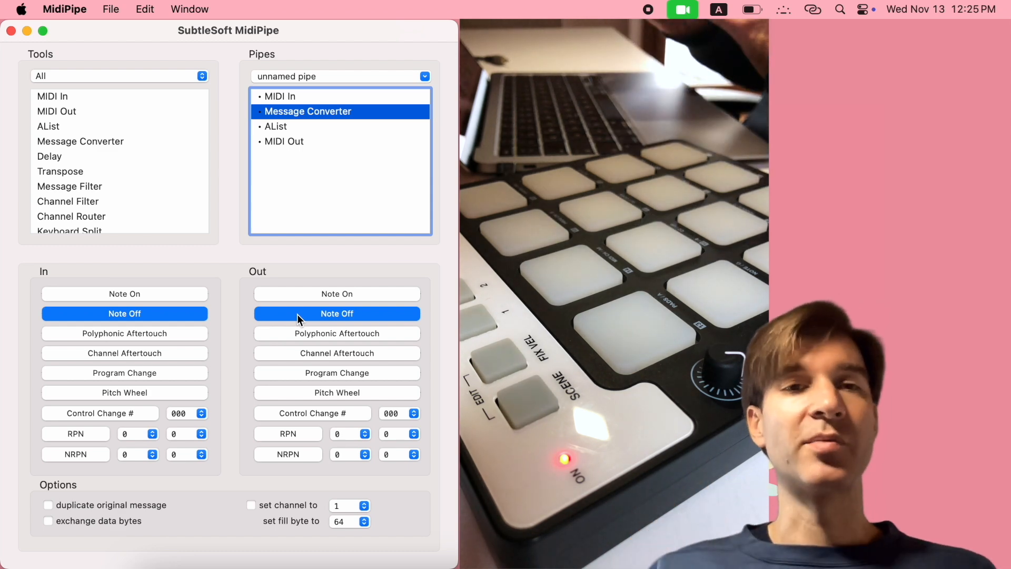
{"action": "left_click", "coordinate": [186, 296]}
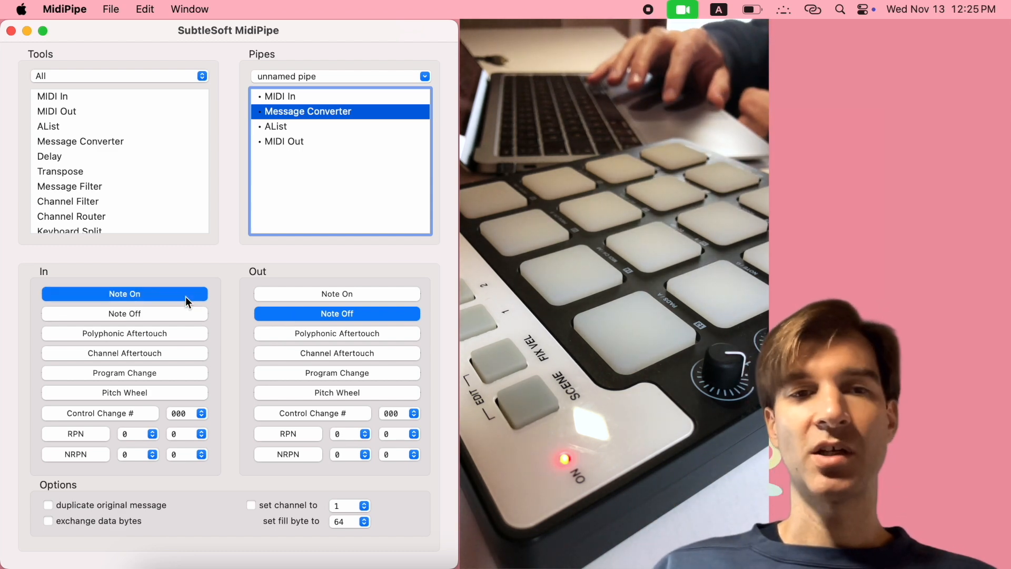
{"action": "left_click", "coordinate": [288, 294]}
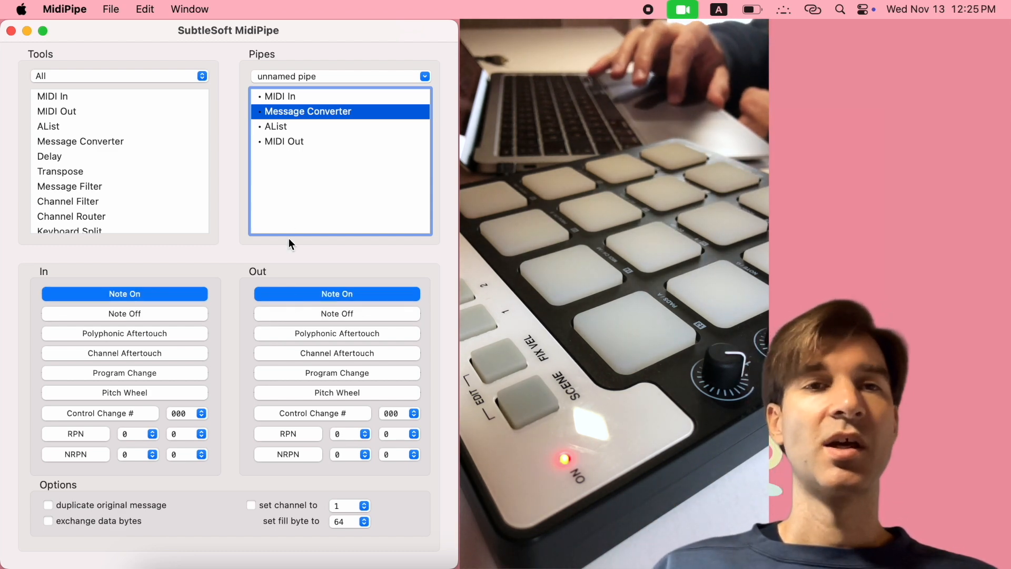
{"action": "left_click", "coordinate": [277, 129]}
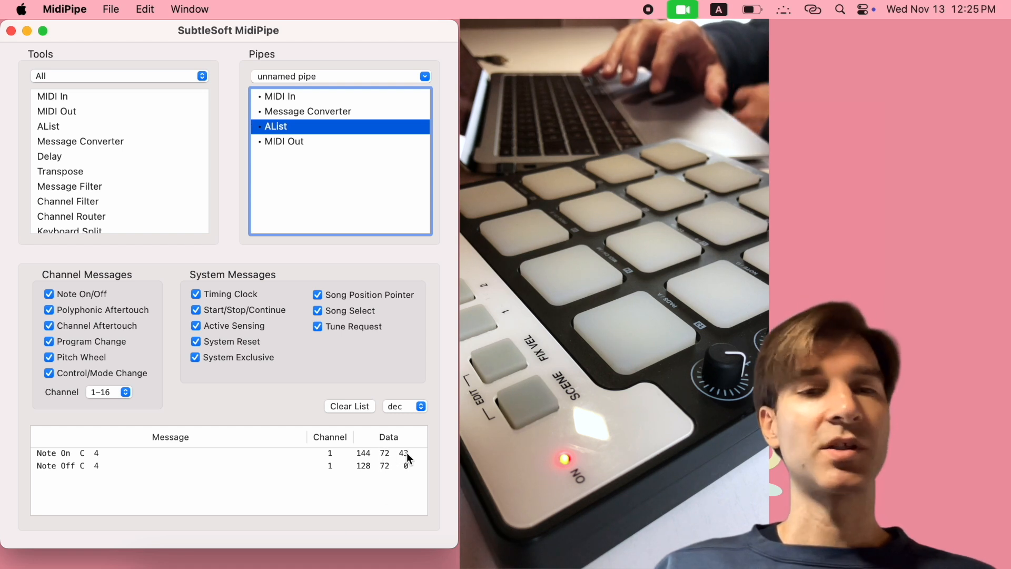
Set the Message Converter to turn Note On into Note Off, clear the AList and check the newly received messages.
{"action": "left_click", "coordinate": [334, 114]}
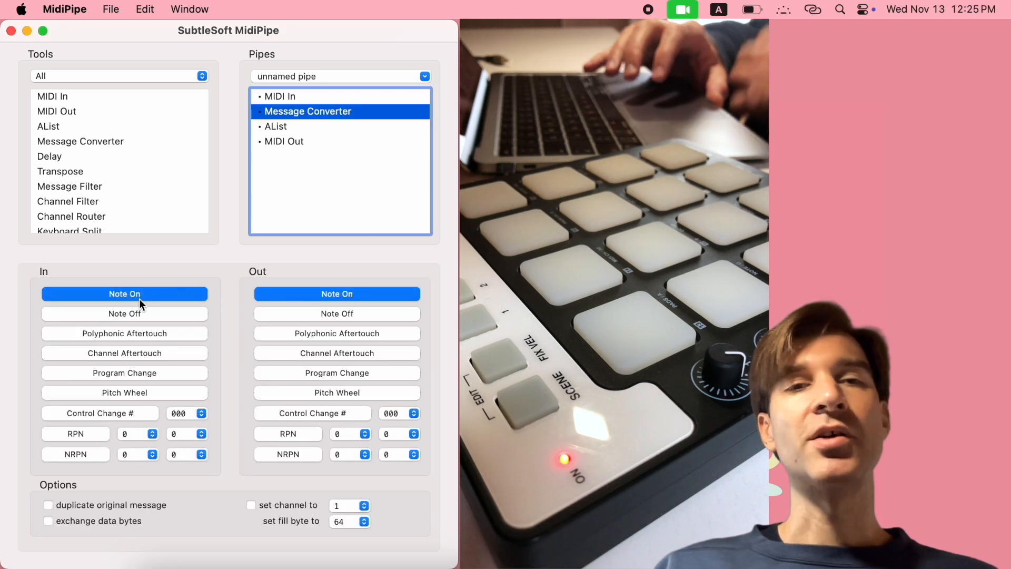
{"action": "left_click", "coordinate": [333, 315]}
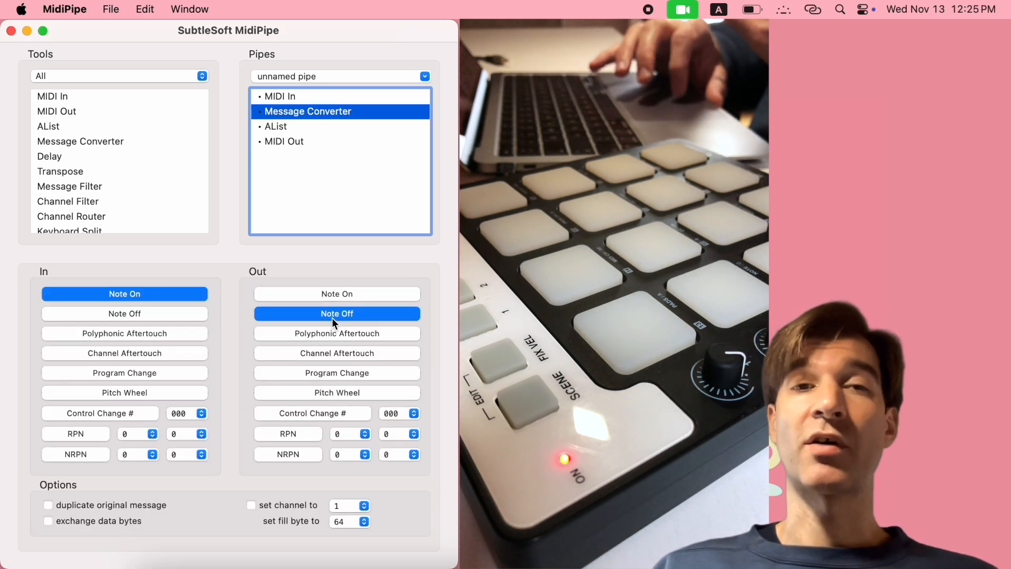
{"action": "left_click", "coordinate": [276, 125]}
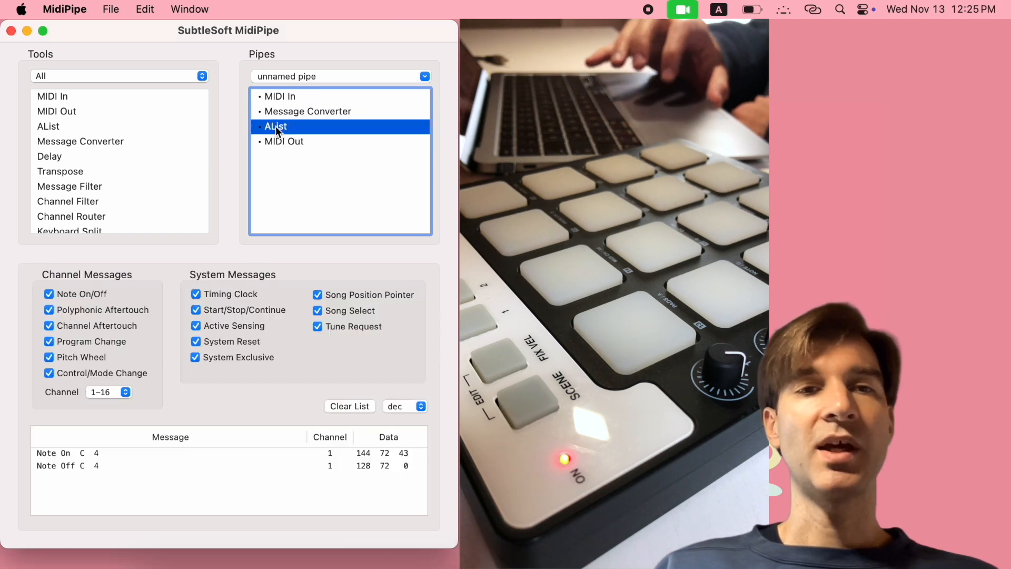
{"action": "left_click", "coordinate": [362, 407]}
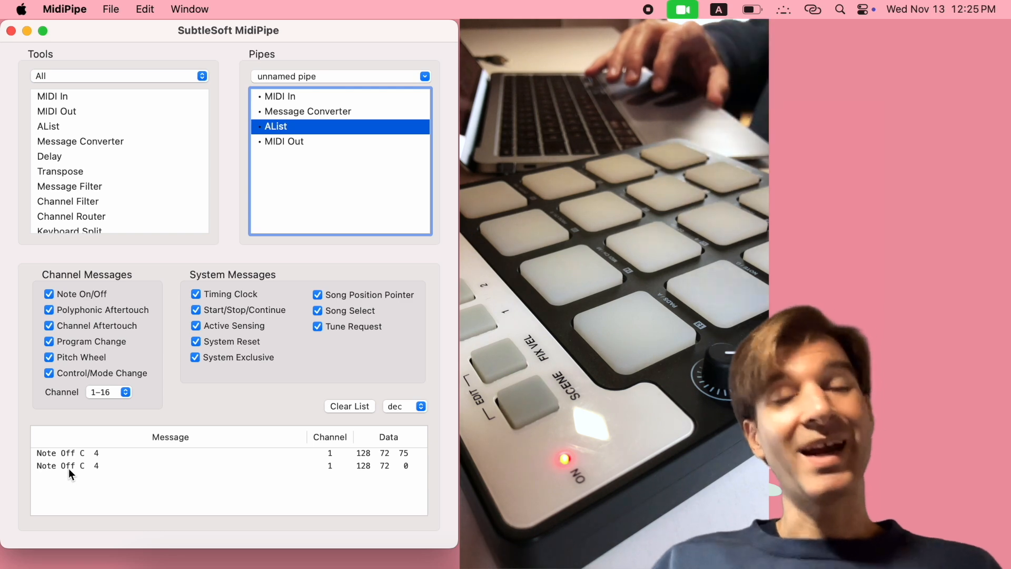
{"action": "left_click", "coordinate": [75, 467]}
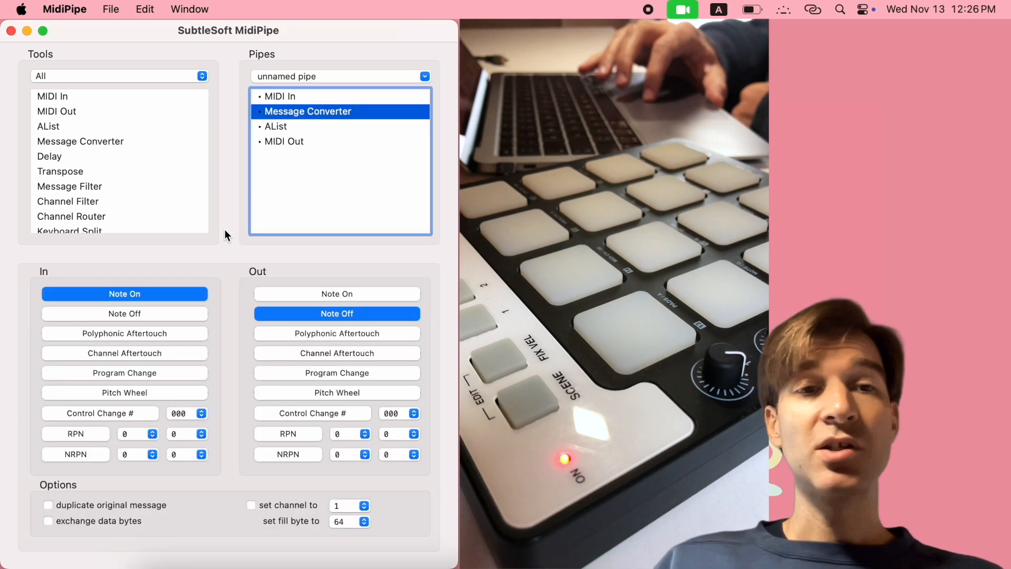
Set the Message Converter to turn Note Off into Note On, and clear the AList message list.
{"action": "left_click", "coordinate": [167, 314]}
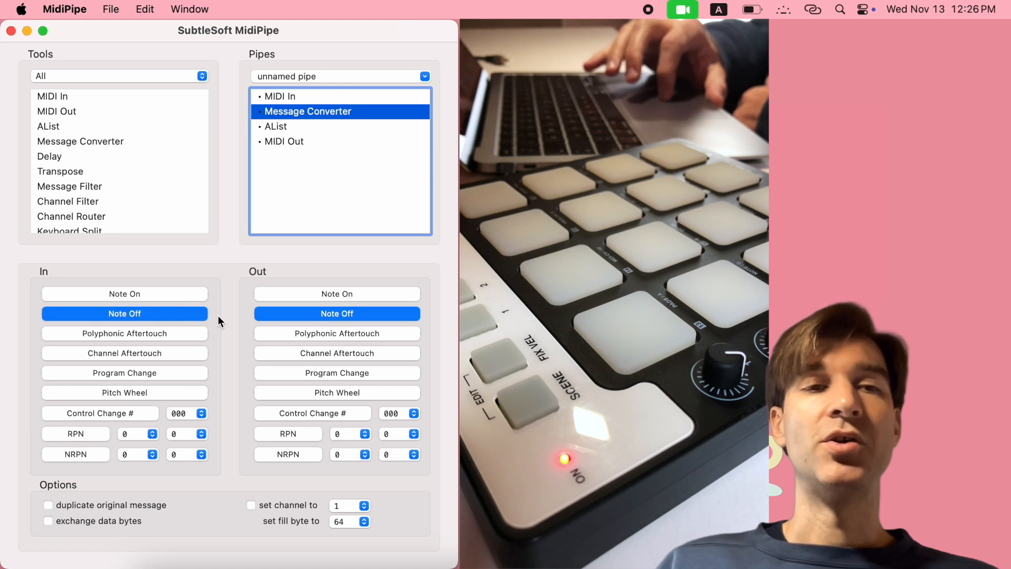
{"action": "left_click", "coordinate": [295, 295]}
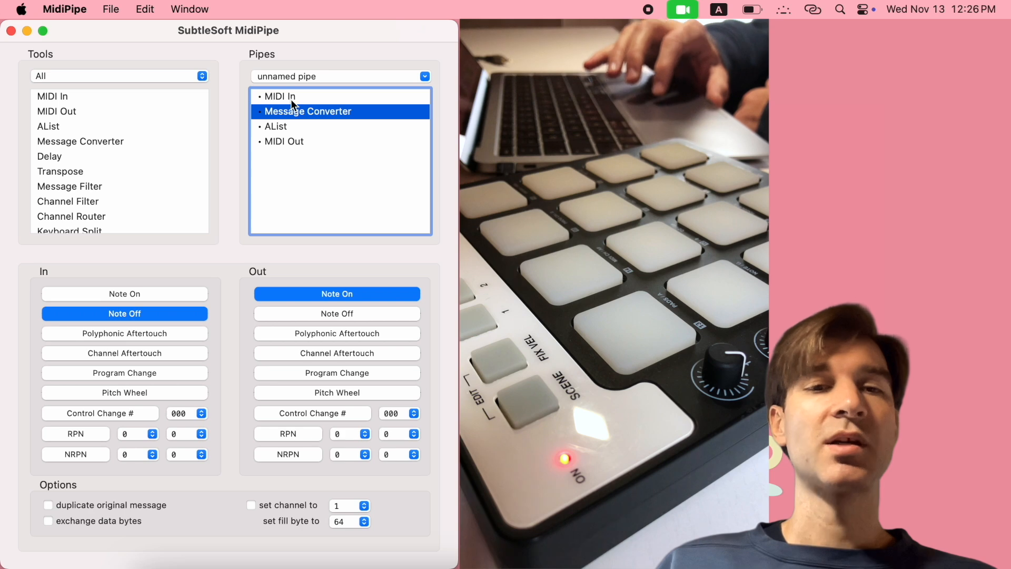
{"action": "left_click", "coordinate": [281, 130]}
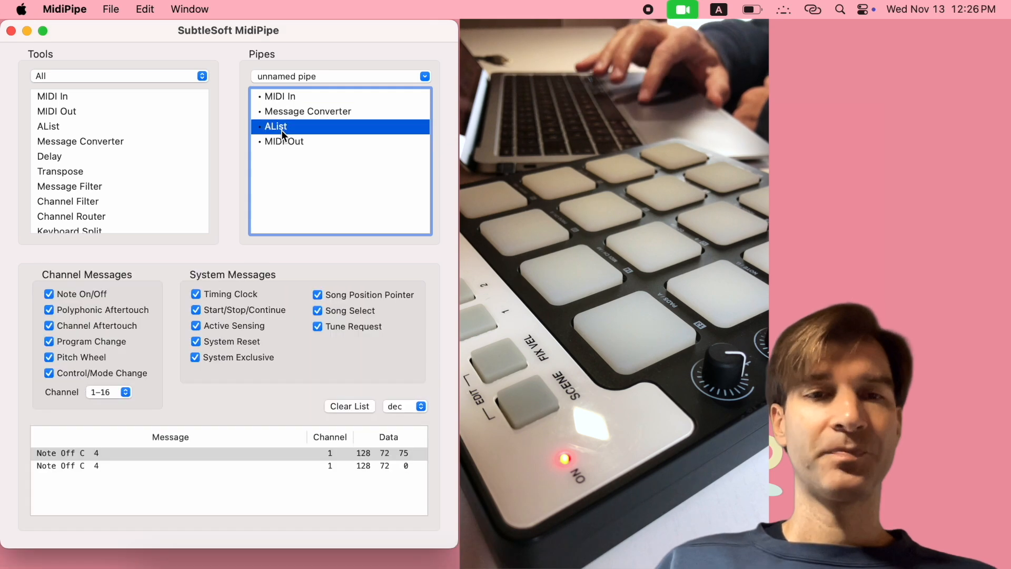
{"action": "left_click", "coordinate": [351, 403]}
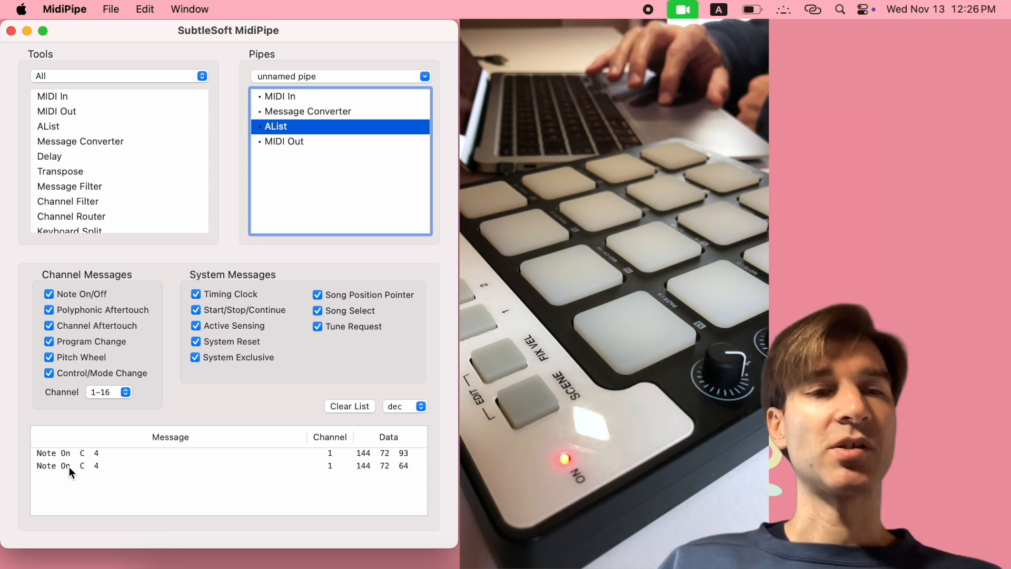
Compare the data values of the two Note On messages in AList, and repeat the comparison with a cleared list.
{"action": "left_click", "coordinate": [69, 467]}
{"action": "left_click", "coordinate": [411, 454]}
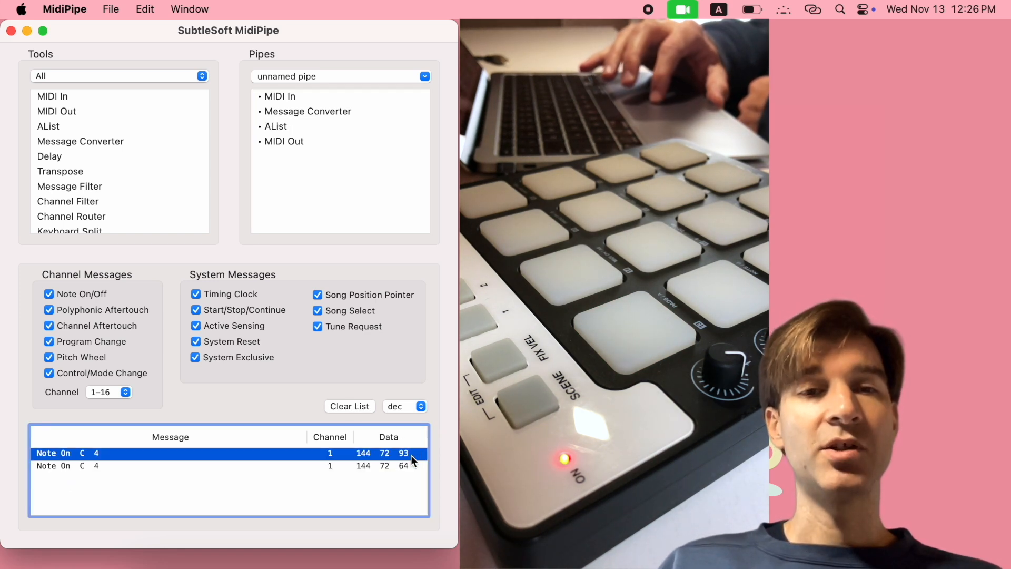
{"action": "left_click", "coordinate": [414, 468]}
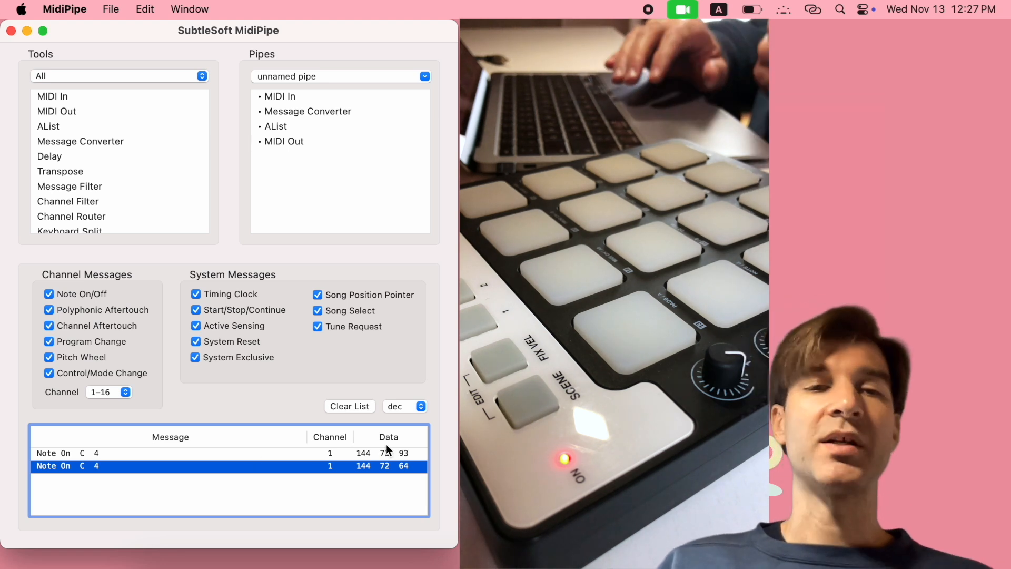
{"action": "left_click", "coordinate": [410, 453]}
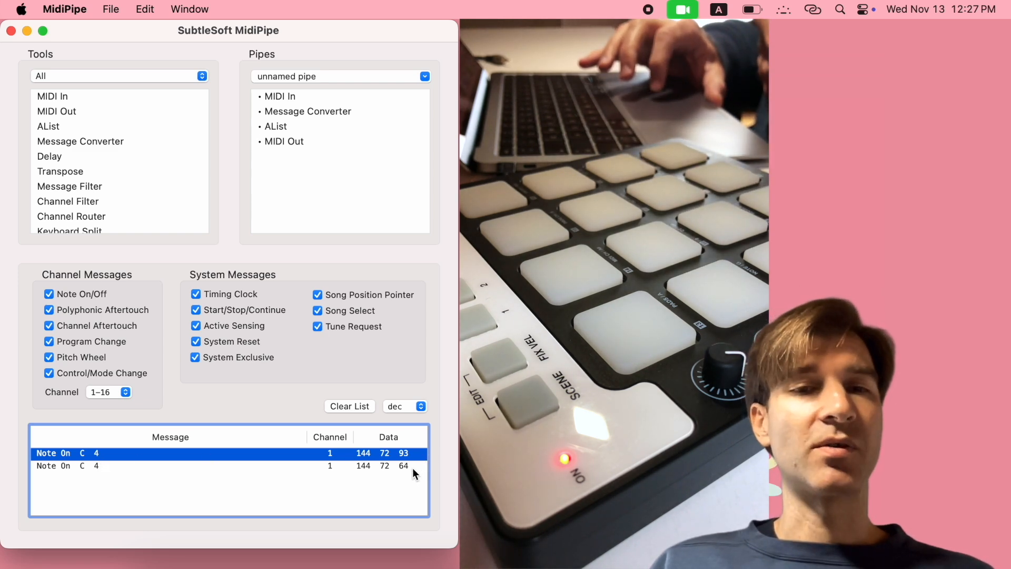
{"action": "left_click", "coordinate": [364, 407]}
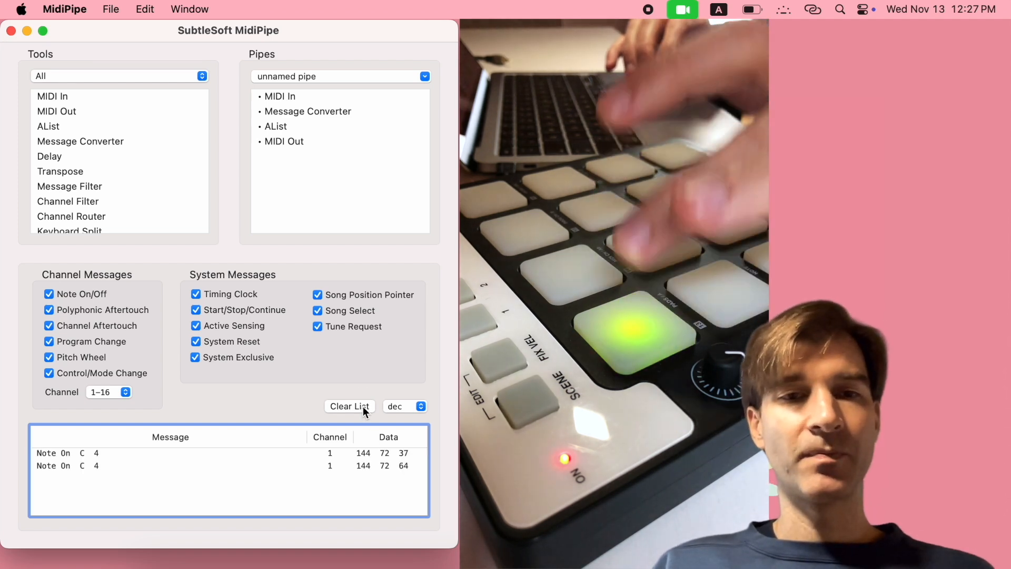
{"action": "left_click", "coordinate": [400, 453]}
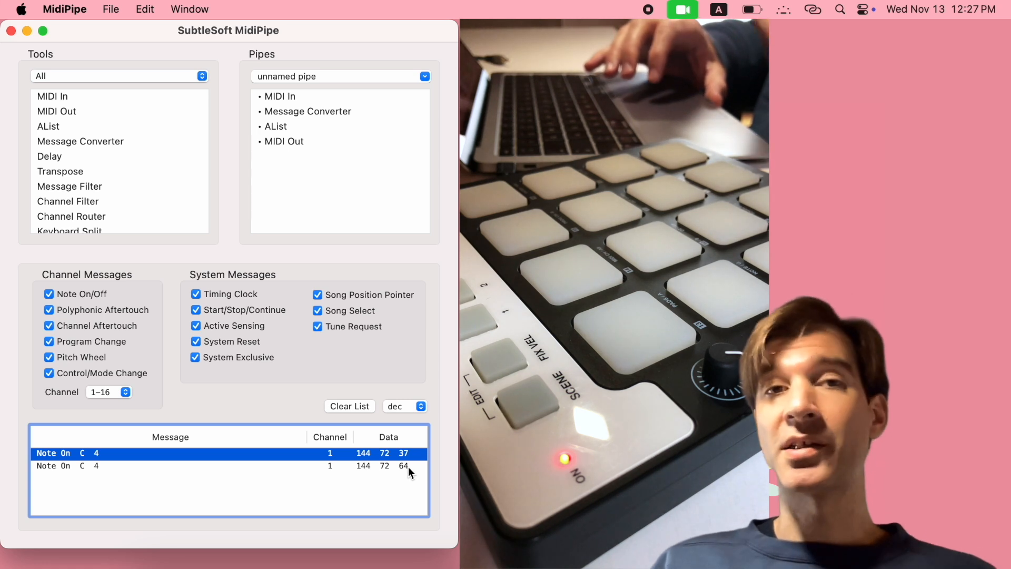
Set the Message Converter's fill byte to 10 and clear the AList message list.
{"action": "left_click", "coordinate": [293, 110]}
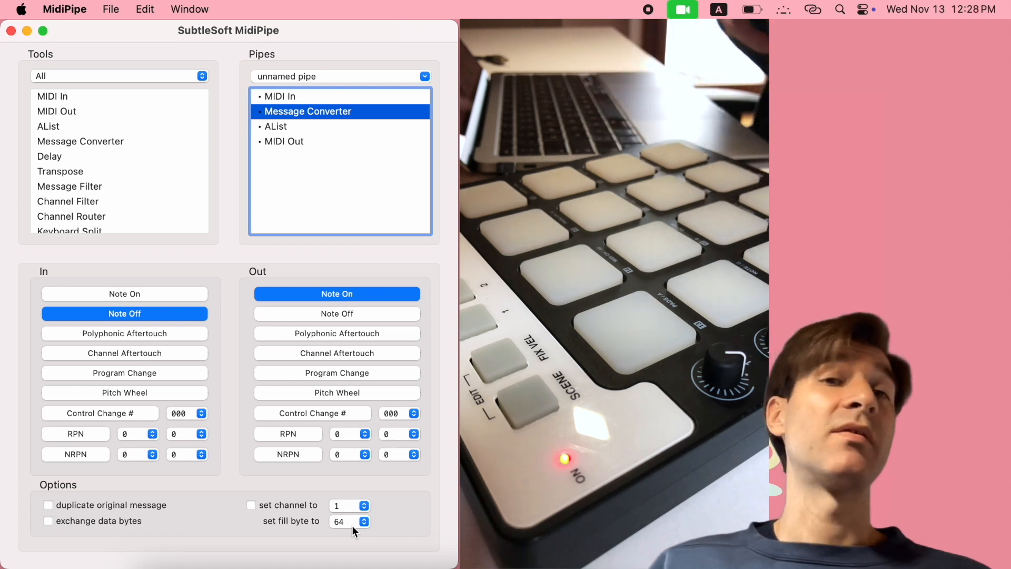
{"action": "left_click", "coordinate": [333, 523]}
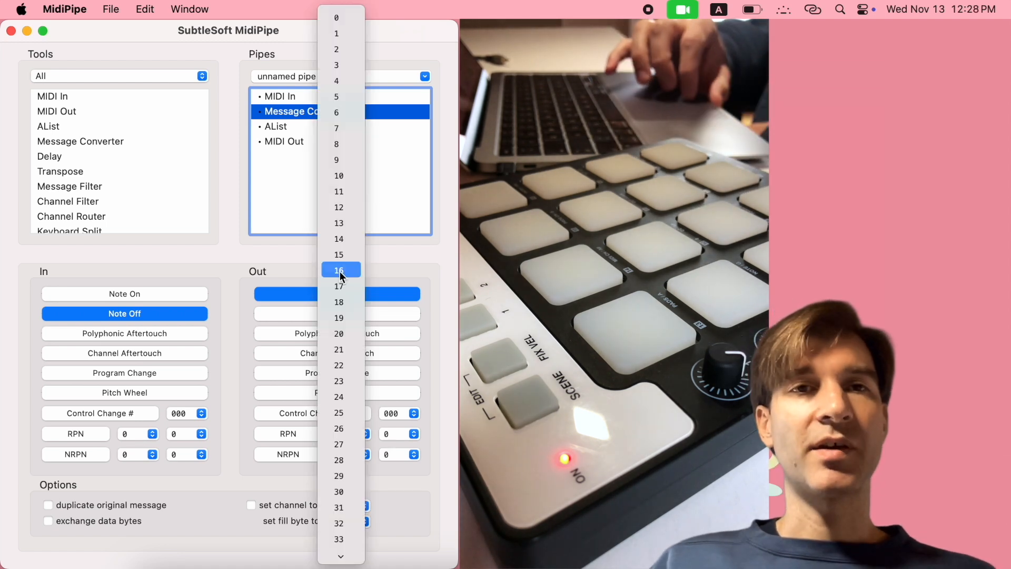
{"action": "left_click", "coordinate": [340, 192]}
{"action": "left_click", "coordinate": [287, 126]}
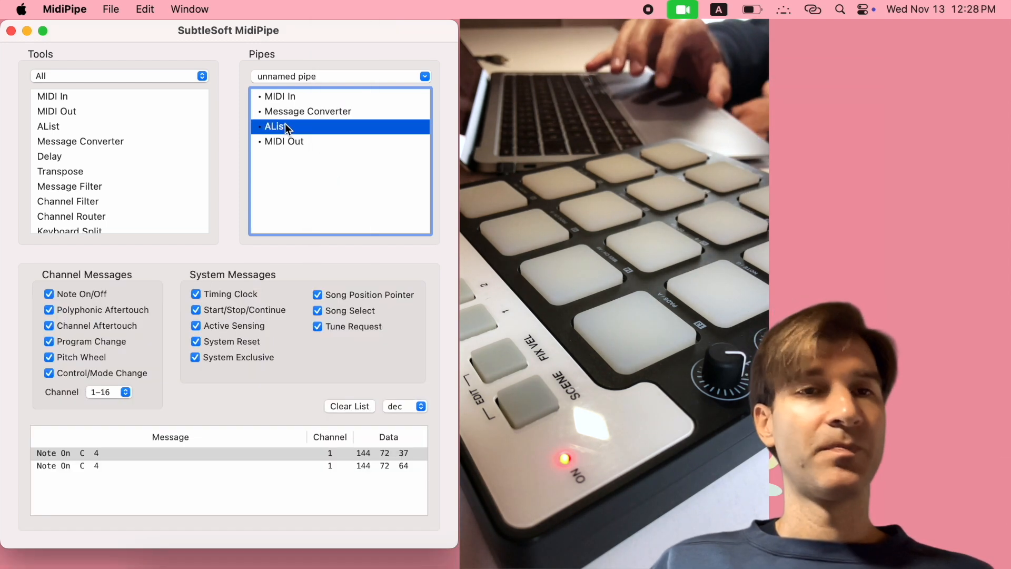
{"action": "left_click", "coordinate": [354, 409]}
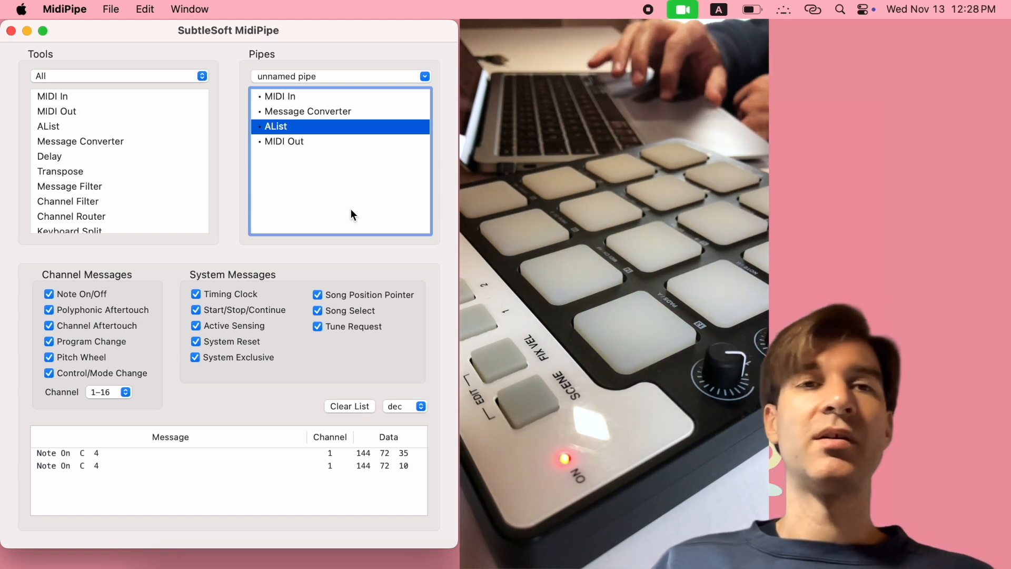
Set the Message Converter to turn Note On into Program Change, and clear the AList message list.
{"action": "left_click", "coordinate": [332, 116]}
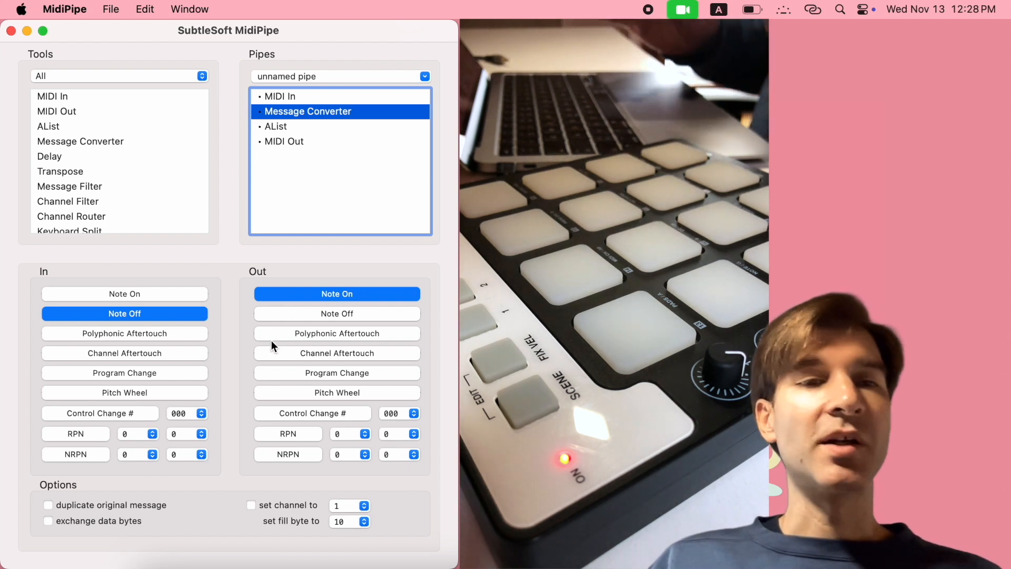
{"action": "left_click", "coordinate": [186, 295]}
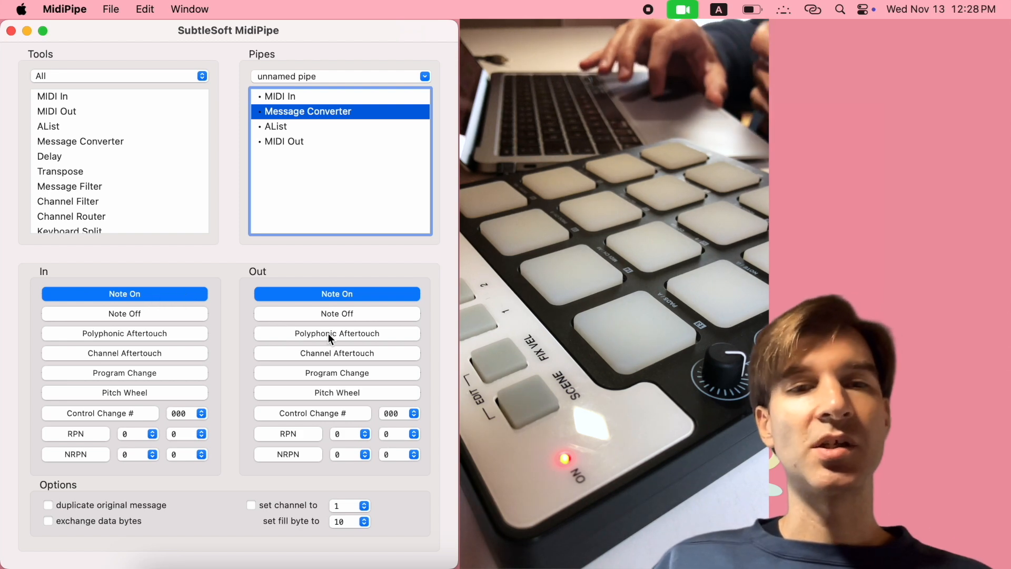
{"action": "left_click", "coordinate": [363, 376]}
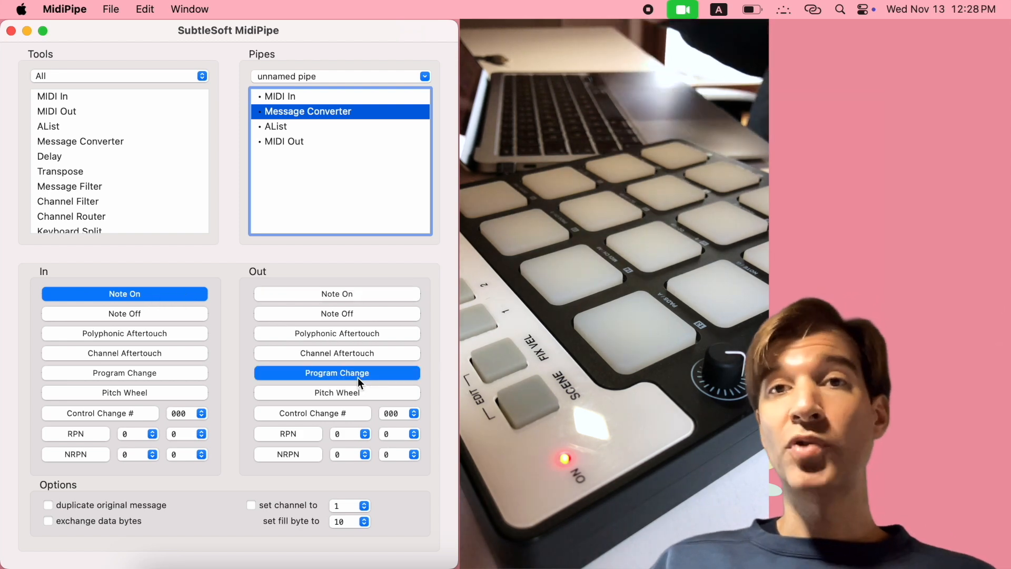
{"action": "left_click", "coordinate": [280, 128]}
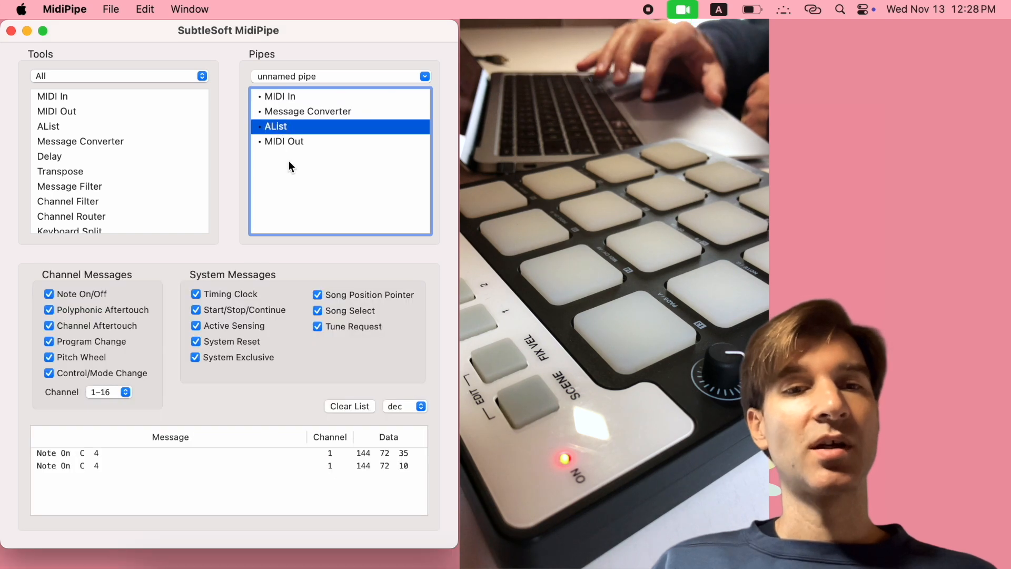
{"action": "left_click", "coordinate": [351, 407]}
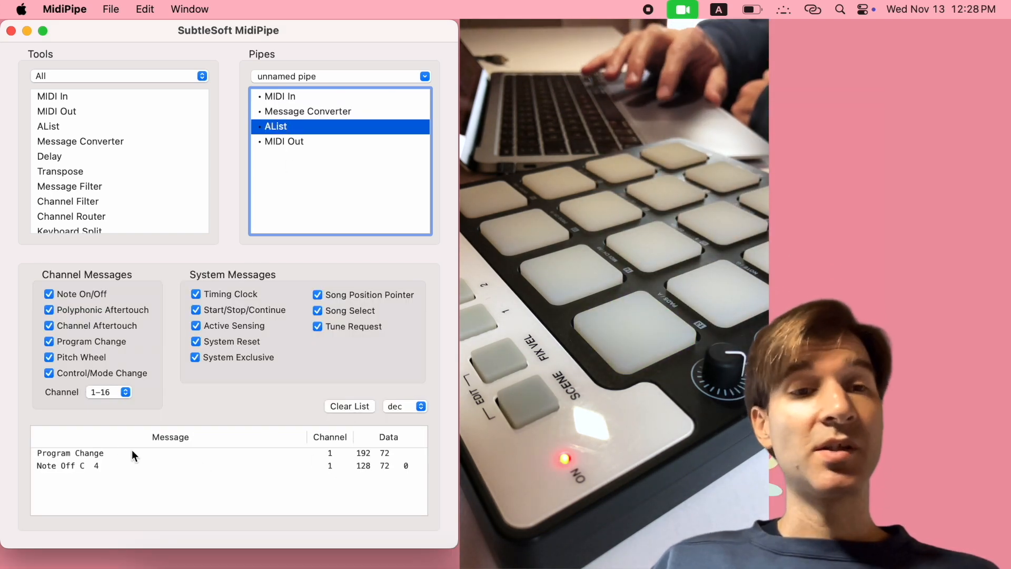
Examine the converted Program Change message and the Note Off message in AList.
{"action": "left_click", "coordinate": [79, 453]}
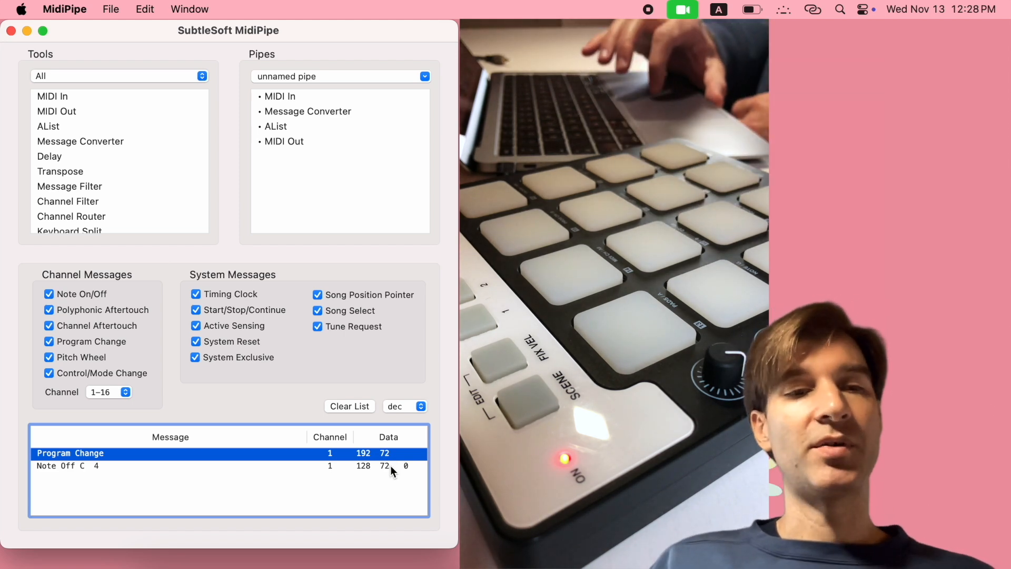
{"action": "left_click", "coordinate": [50, 468]}
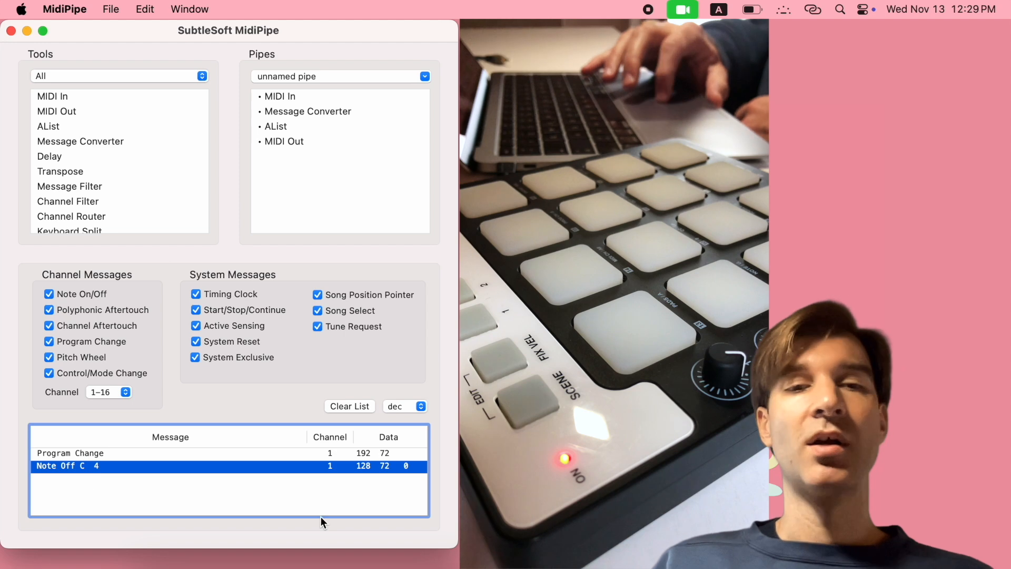
{"action": "left_click", "coordinate": [97, 453]}
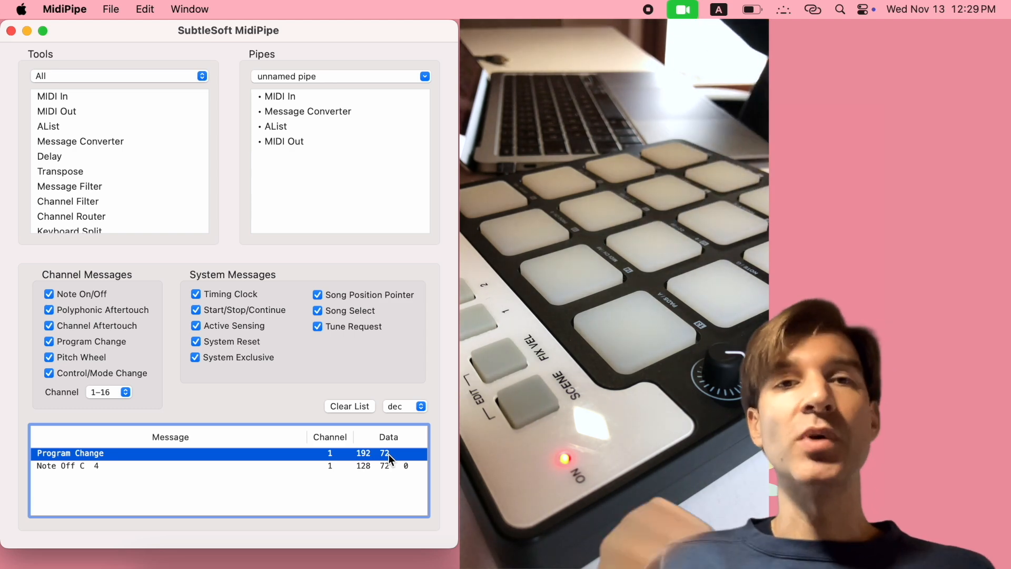
Set the Message Converter to turn Control Change into another Control Change, and clear the AList message list.
{"action": "left_click", "coordinate": [308, 109]}
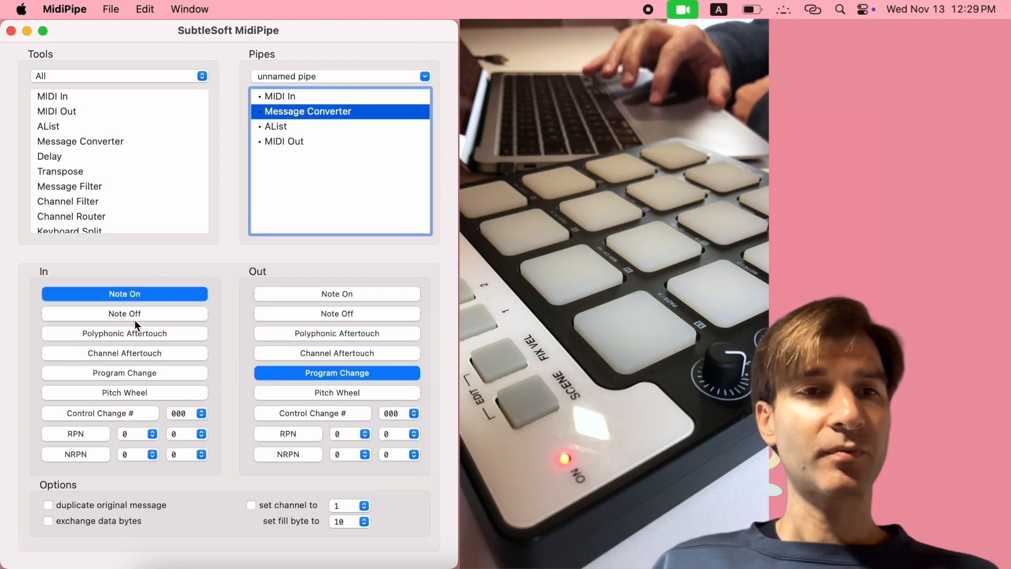
{"action": "left_click", "coordinate": [124, 417]}
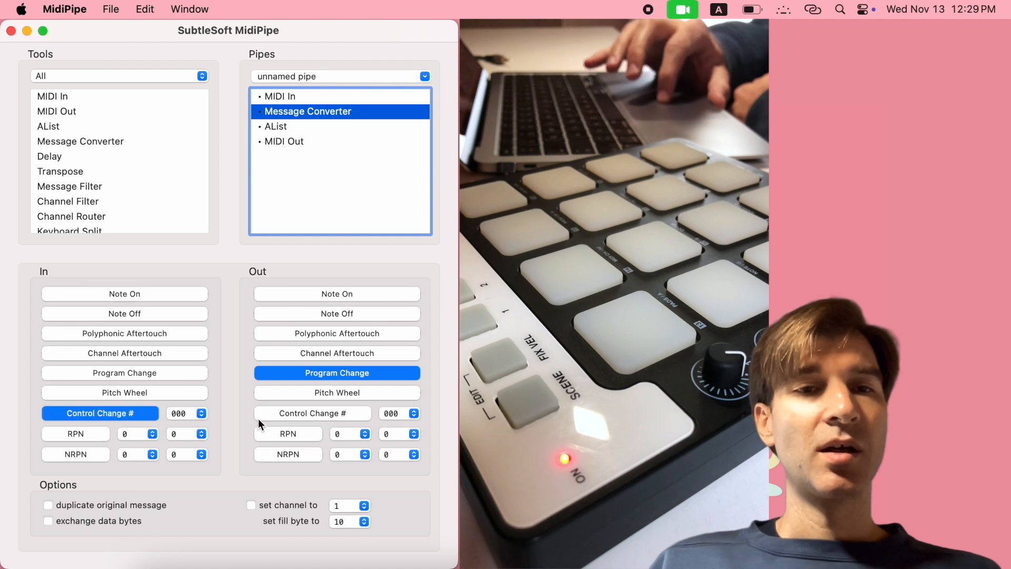
{"action": "left_click", "coordinate": [279, 415]}
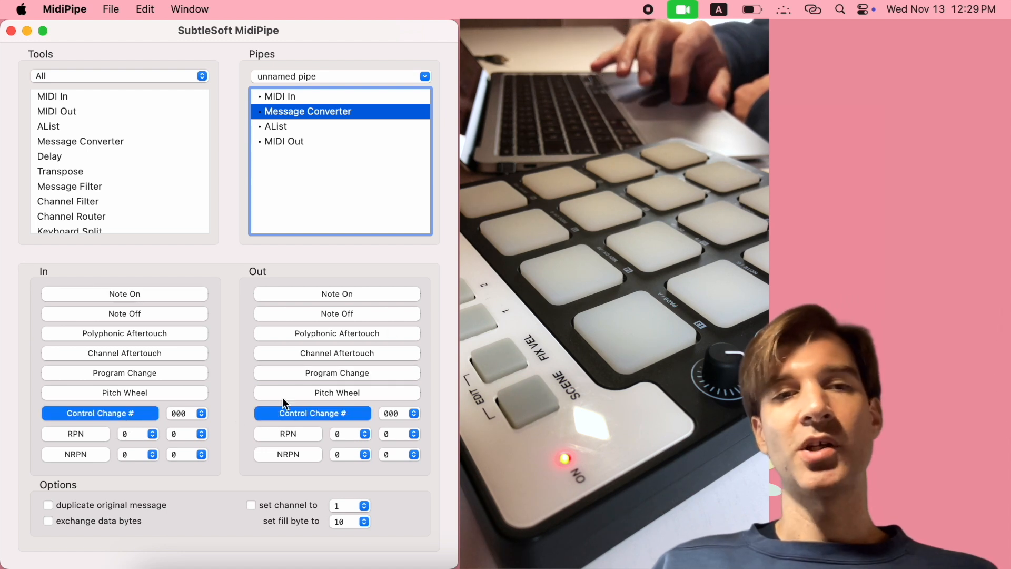
{"action": "left_click", "coordinate": [285, 129]}
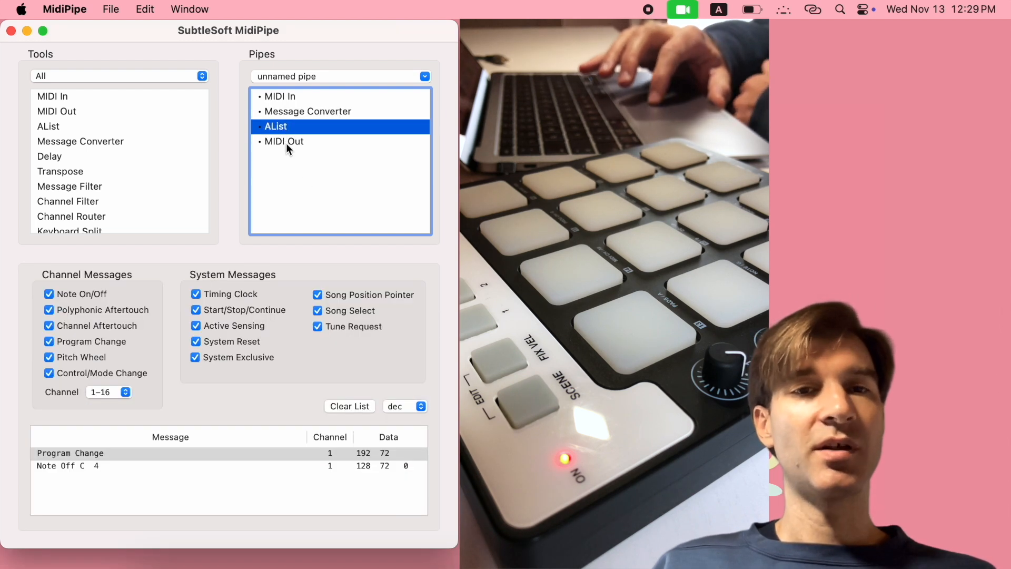
{"action": "left_click", "coordinate": [344, 406]}
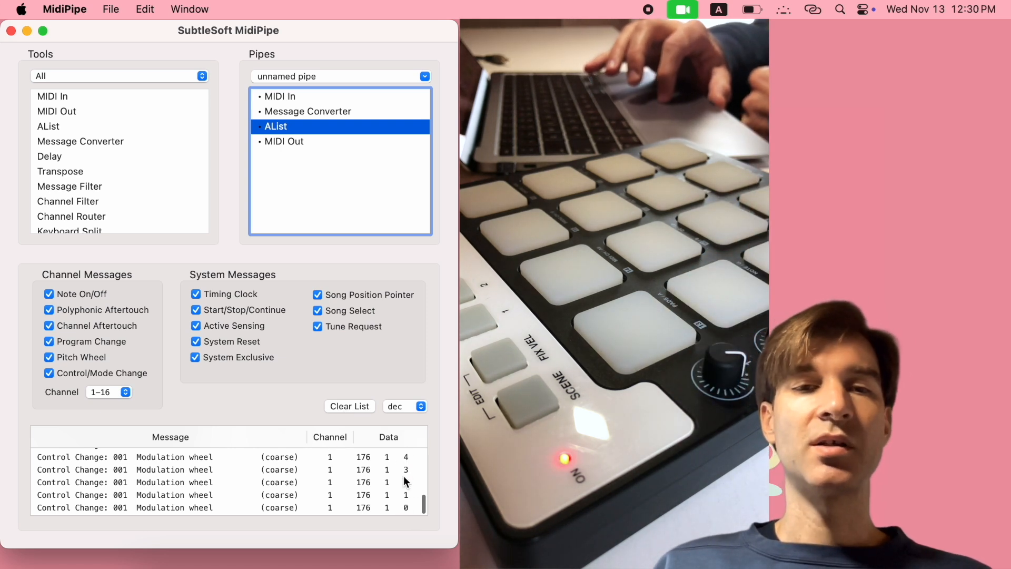
Set the Message Converter's output controller to 007 and its input controller to 001 Modulation wheel, and check the resulting messages in AList.
{"action": "left_click", "coordinate": [308, 98]}
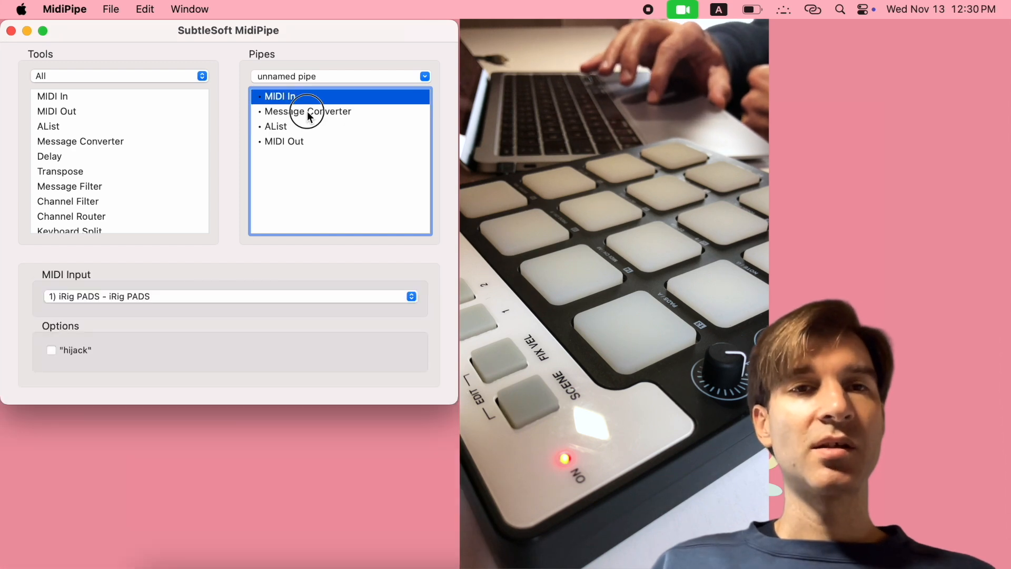
{"action": "left_click", "coordinate": [306, 108]}
{"action": "left_click", "coordinate": [397, 413]}
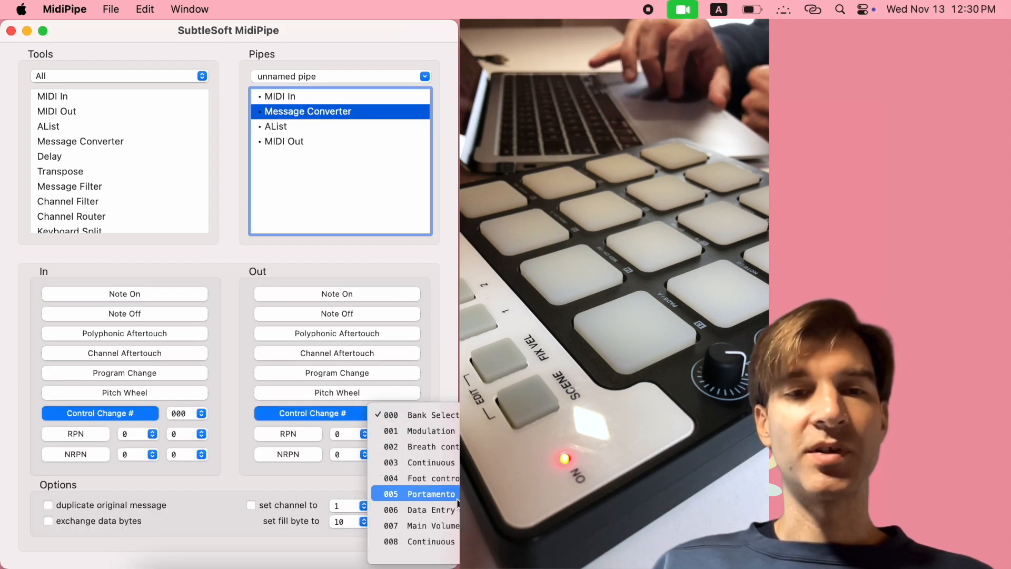
{"action": "left_click", "coordinate": [447, 478]}
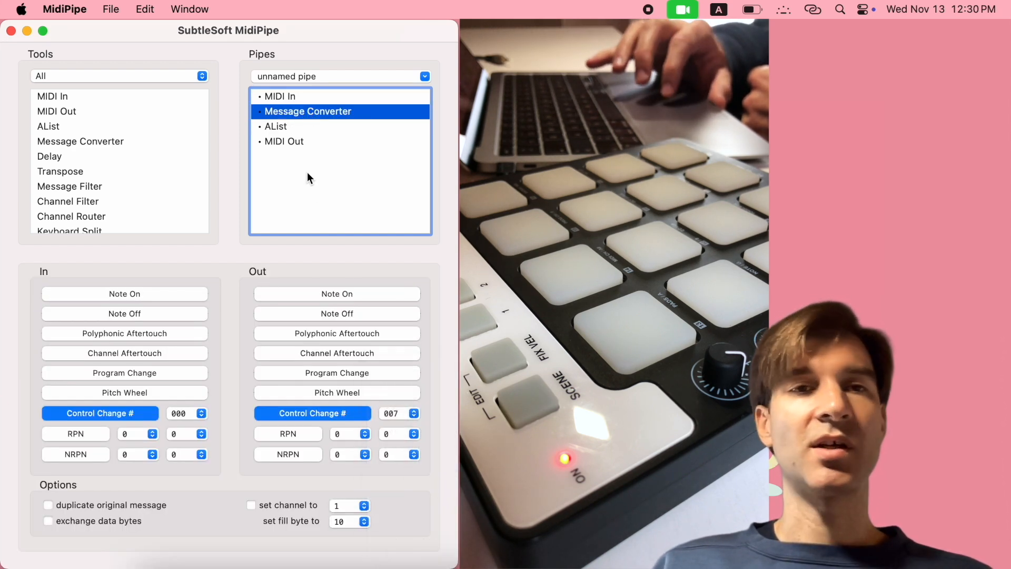
{"action": "left_click", "coordinate": [179, 413]}
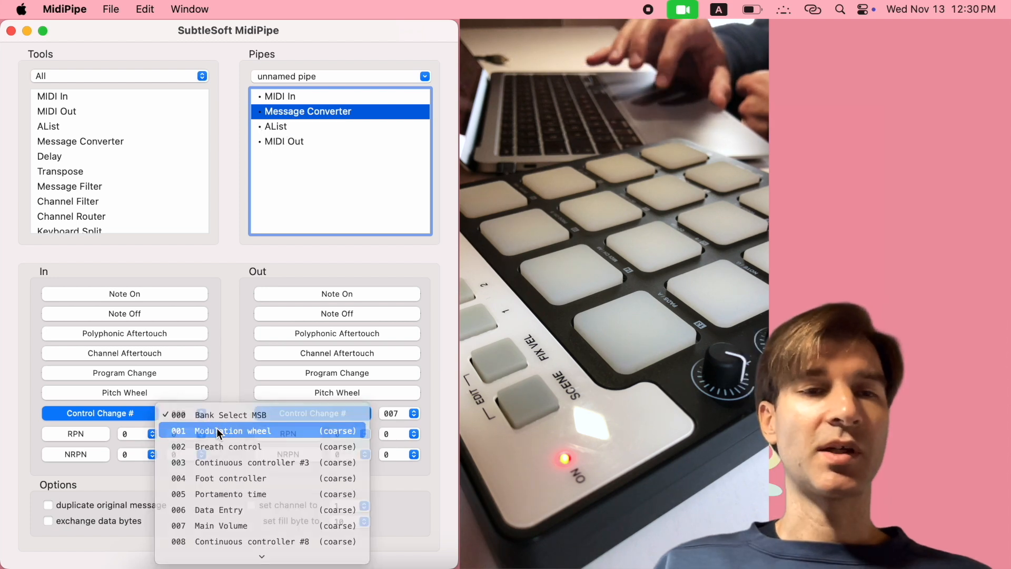
{"action": "left_click", "coordinate": [217, 428]}
{"action": "left_click", "coordinate": [282, 127]}
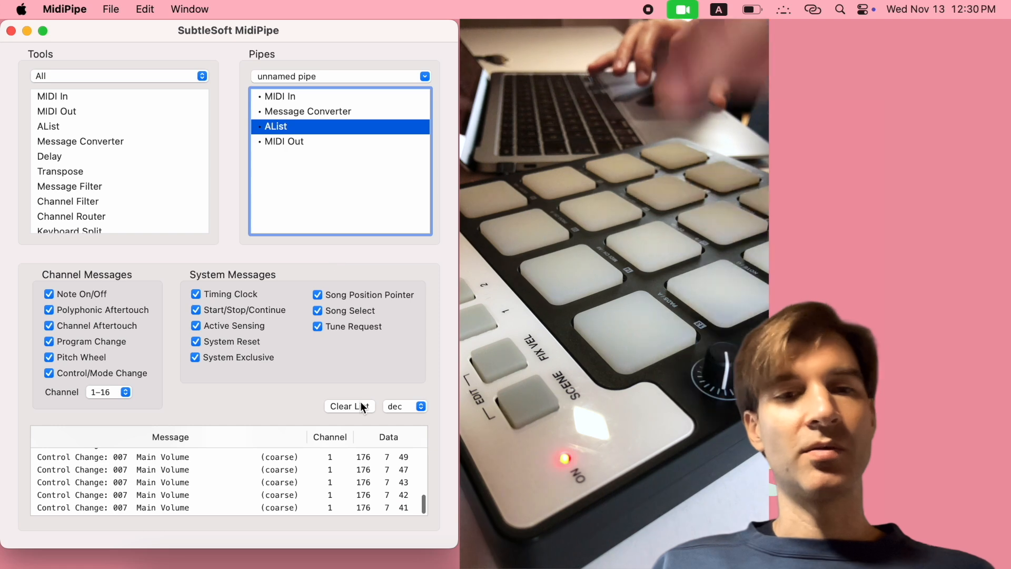
Set the Message Converter to turn Note On into Control Change 007, clear the AList message list, and compare the converted messages.
{"action": "key", "text": "Up"}
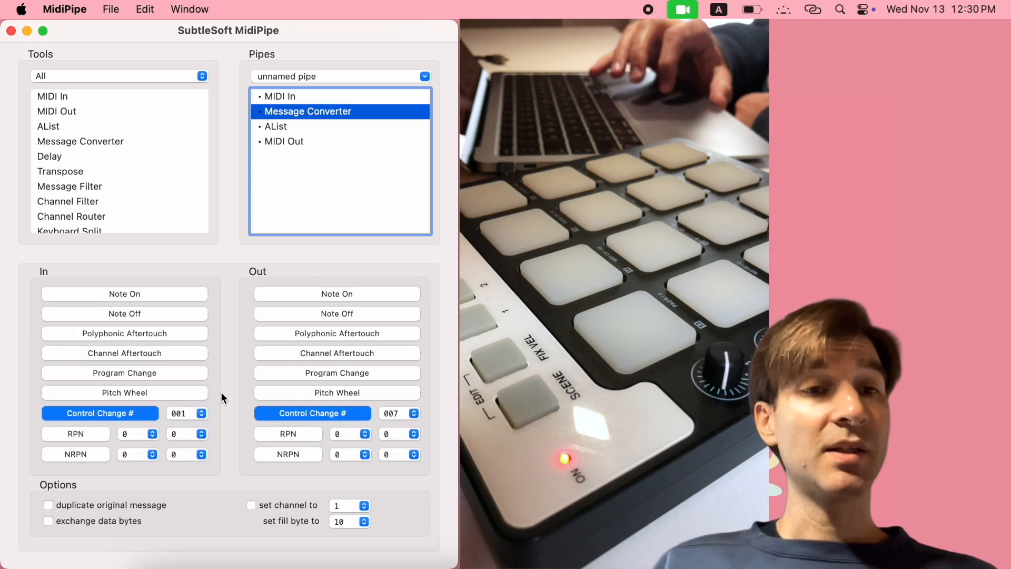
{"action": "left_click", "coordinate": [167, 296]}
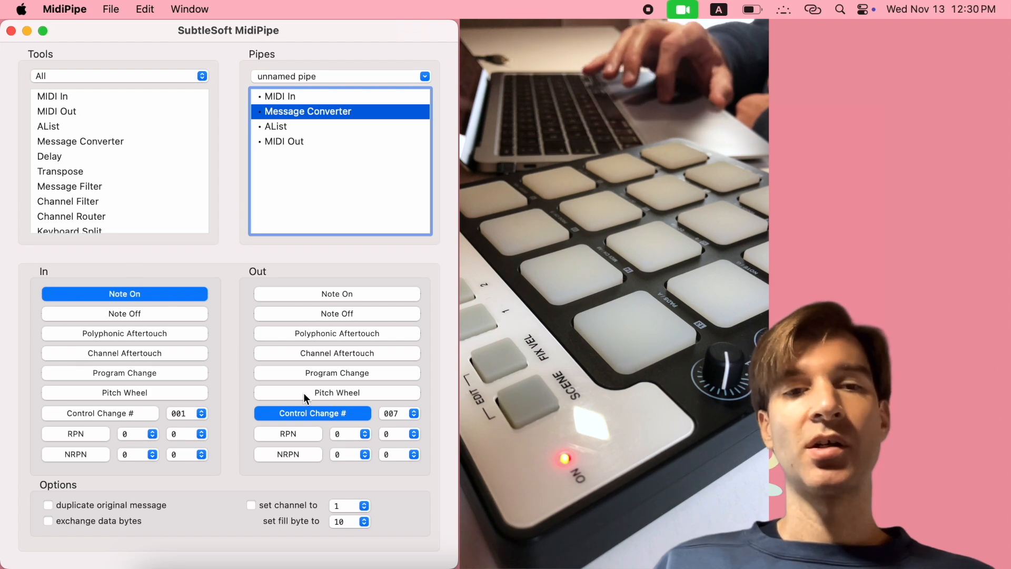
{"action": "left_click", "coordinate": [283, 128]}
{"action": "left_click", "coordinate": [346, 408]}
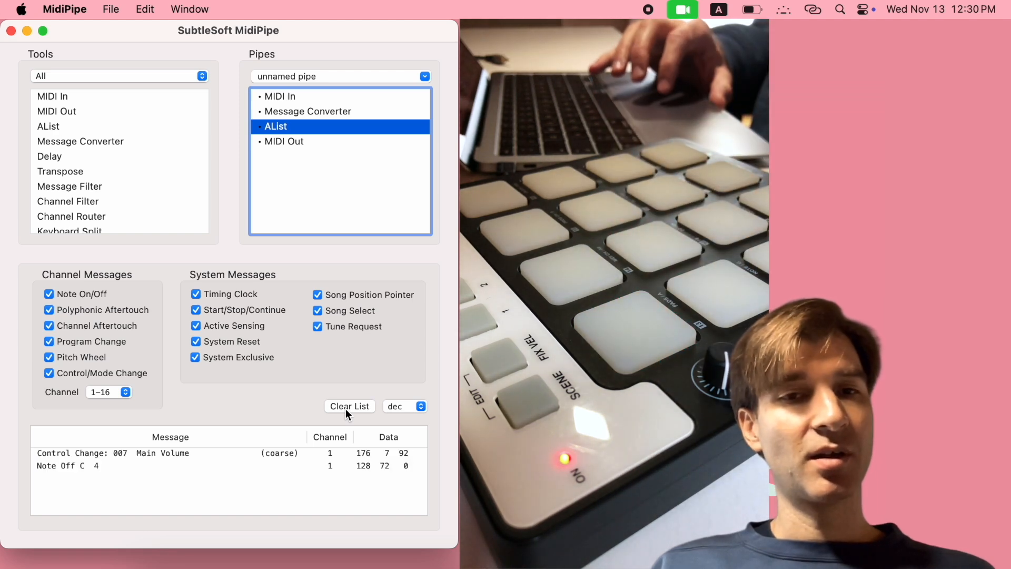
{"action": "left_click", "coordinate": [388, 454]}
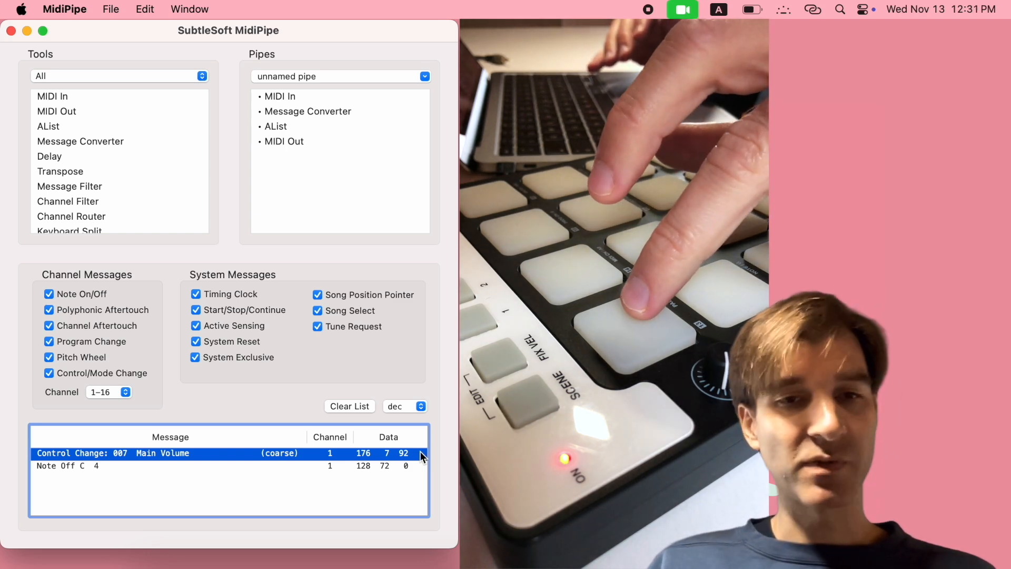
{"action": "left_click", "coordinate": [409, 479]}
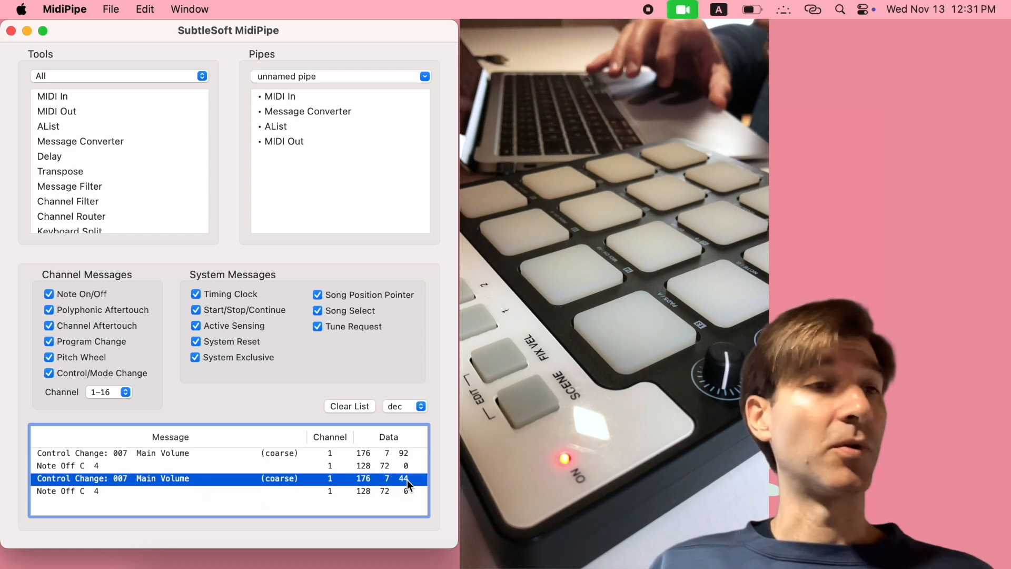
Set the Message Converter to turn Control Change 001 into RPN, and clear the AList message list.
{"action": "left_click", "coordinate": [308, 111]}
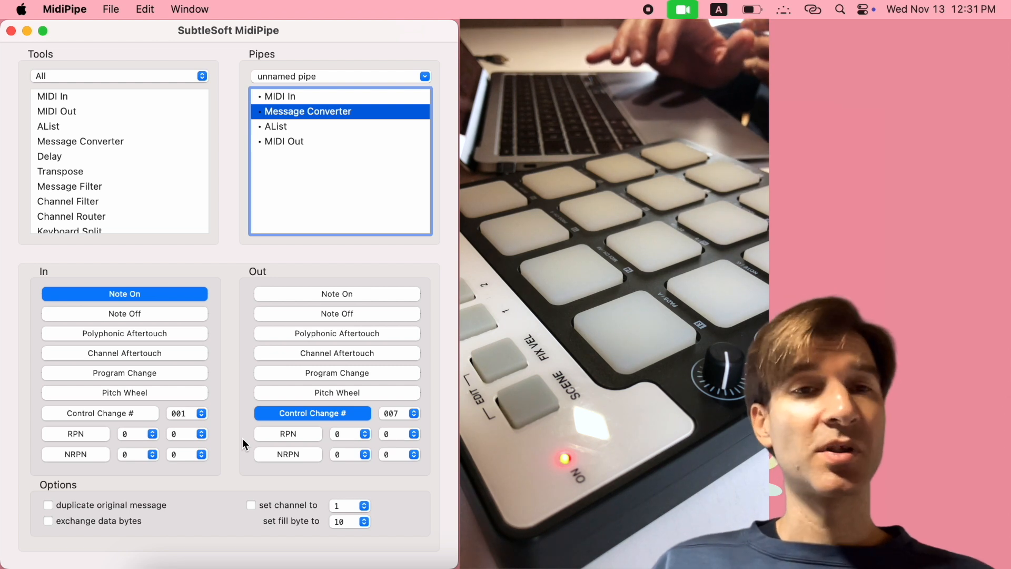
{"action": "left_click", "coordinate": [132, 415]}
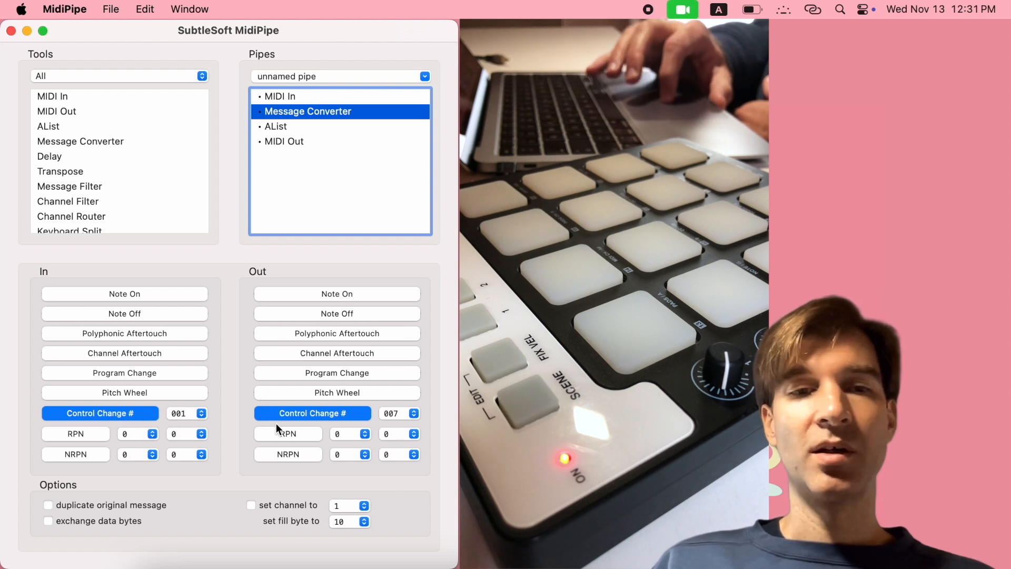
{"action": "left_click", "coordinate": [292, 435]}
{"action": "left_click", "coordinate": [277, 126]}
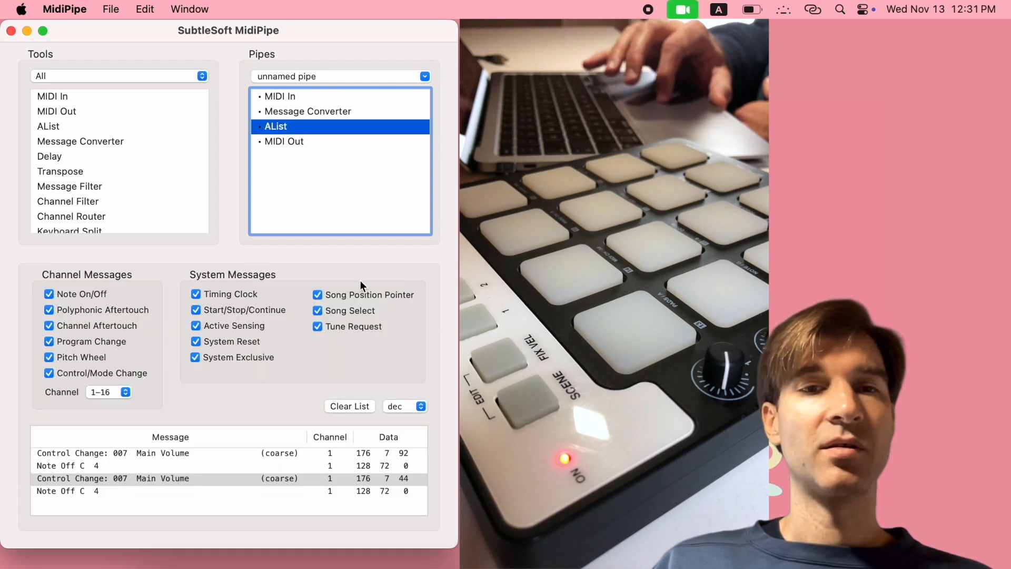
{"action": "left_click", "coordinate": [349, 407]}
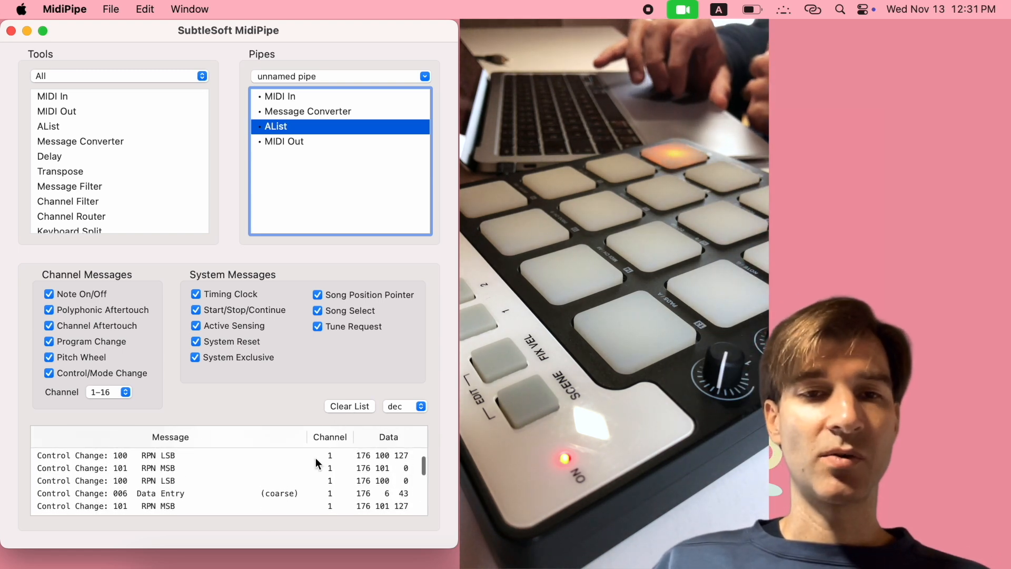
Examine the data values of the first RPN MSB and RPN LSB messages in AList.
{"action": "left_click", "coordinate": [205, 453]}
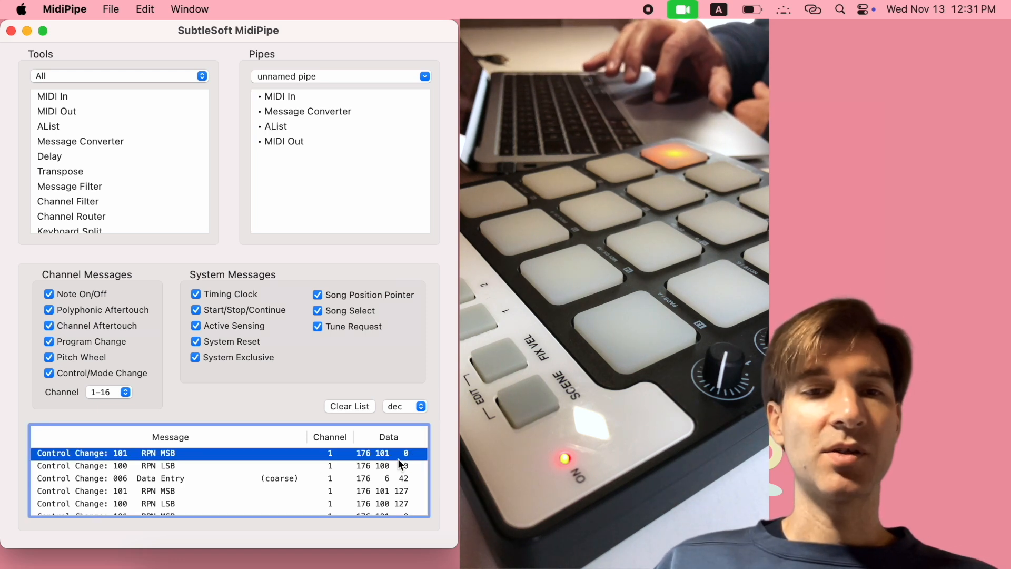
{"action": "left_click", "coordinate": [413, 465]}
{"action": "left_click", "coordinate": [412, 454]}
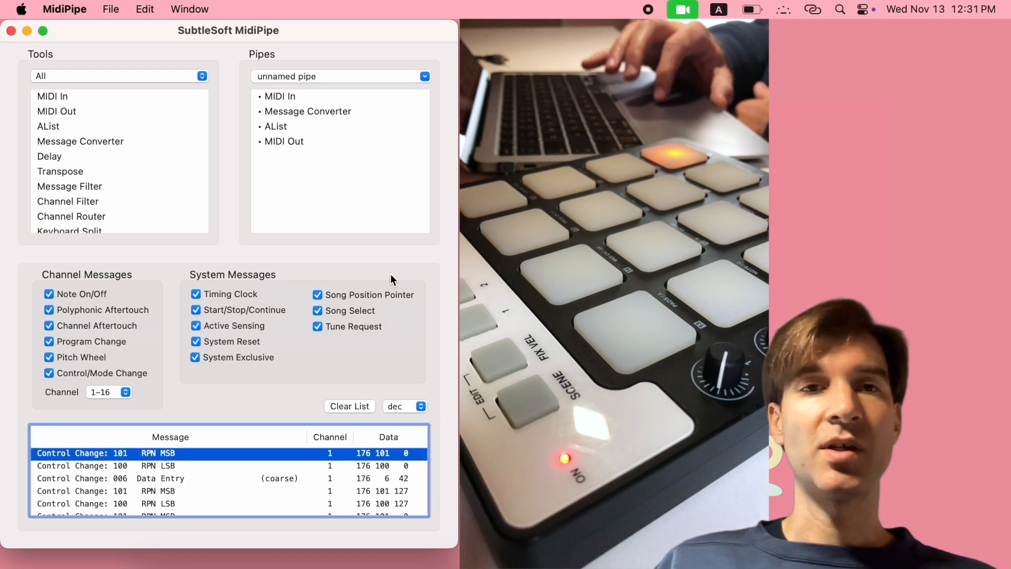
Set the Message Converter's two output RPN numbers to 3 and 5, and clear the AList message list.
{"action": "left_click", "coordinate": [326, 112]}
{"action": "left_click", "coordinate": [360, 434]}
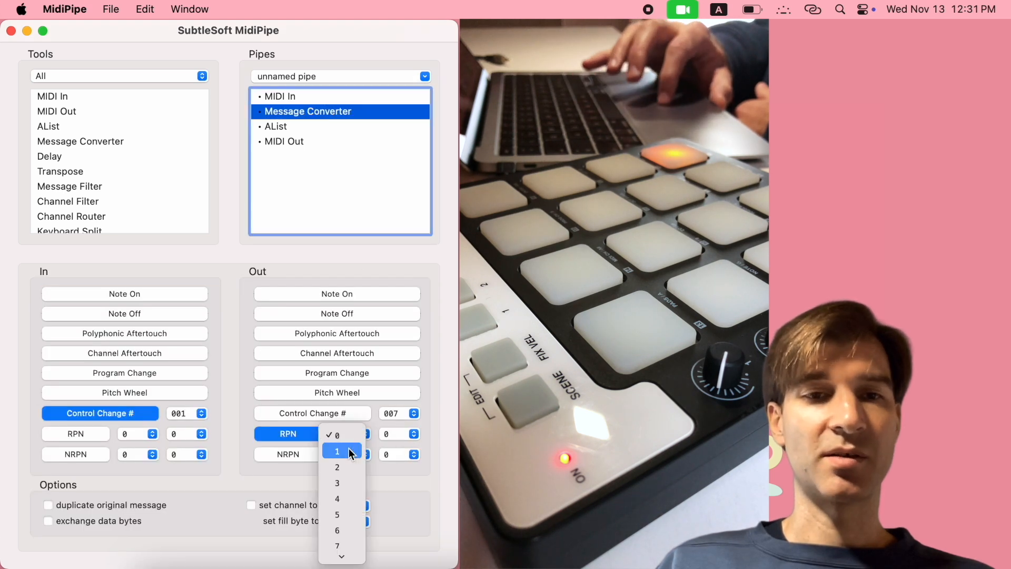
{"action": "left_click", "coordinate": [342, 484]}
{"action": "left_click", "coordinate": [400, 435]}
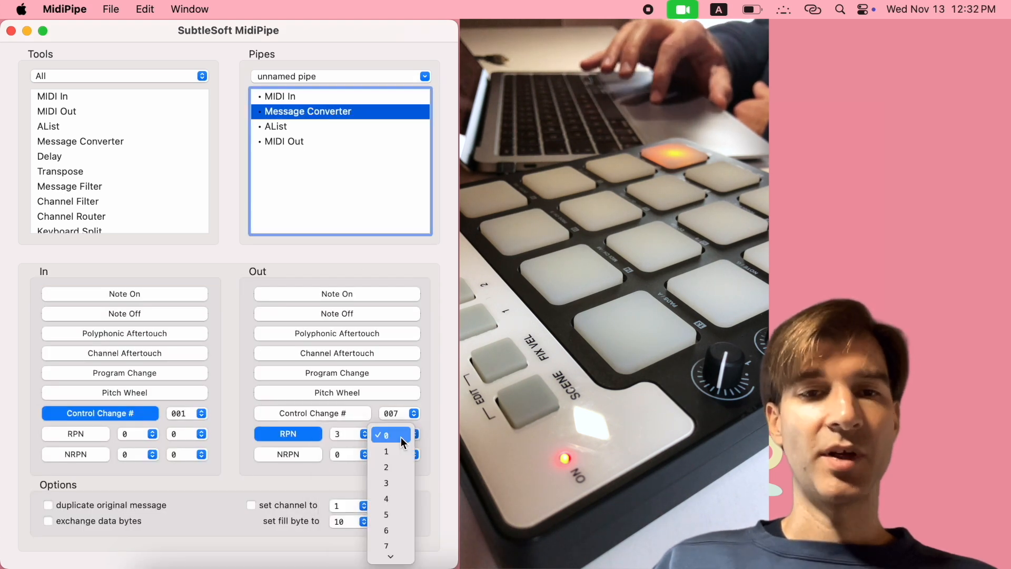
{"action": "left_click", "coordinate": [393, 514]}
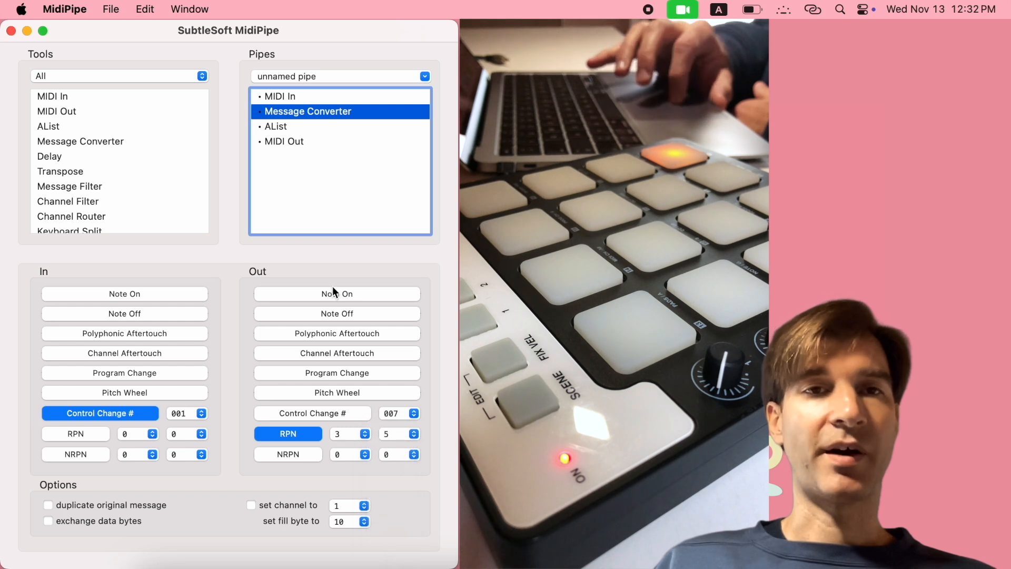
{"action": "left_click", "coordinate": [279, 126]}
{"action": "left_click", "coordinate": [358, 404]}
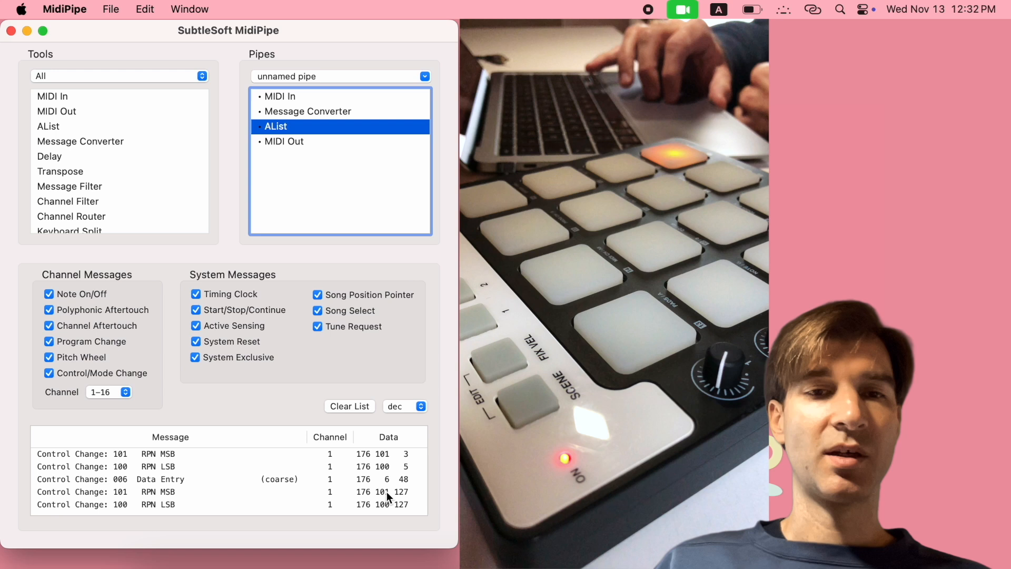
Examine the sequence of RPN MSB, RPN LSB and Data Entry messages produced by the conversion in AList.
{"action": "left_click", "coordinate": [406, 454]}
{"action": "left_click", "coordinate": [406, 466]}
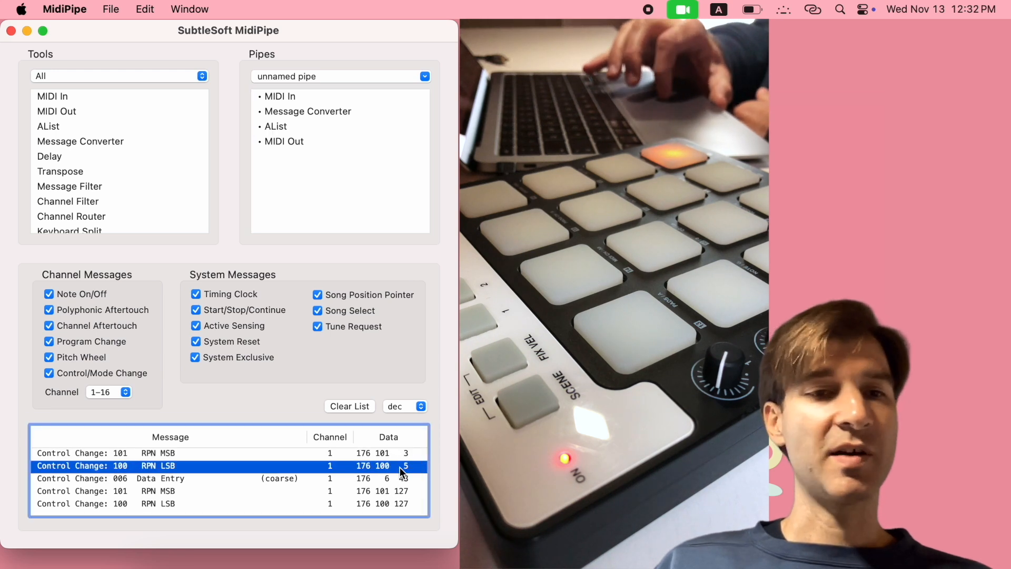
{"action": "left_click", "coordinate": [165, 480]}
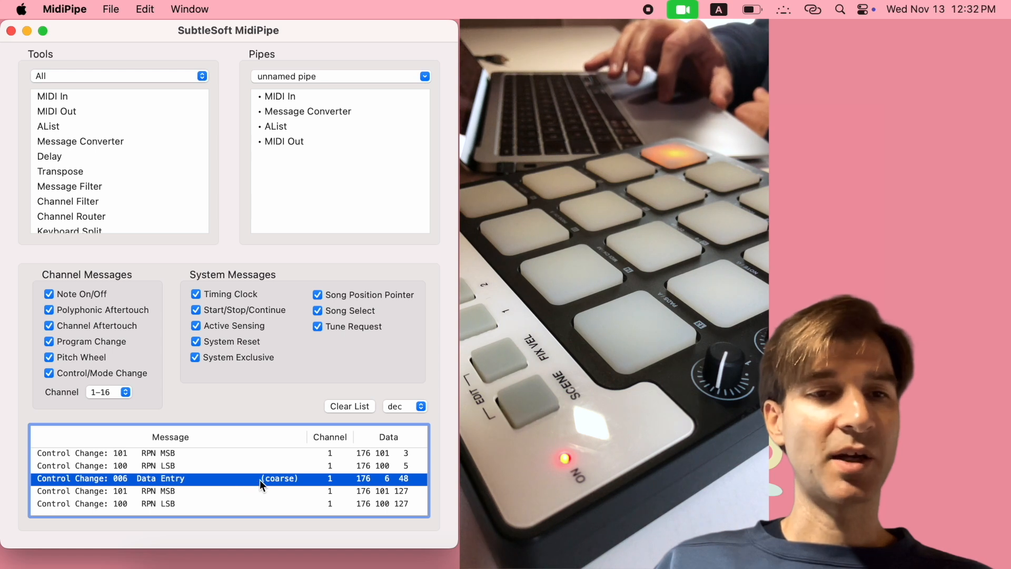
{"action": "left_click", "coordinate": [175, 492]}
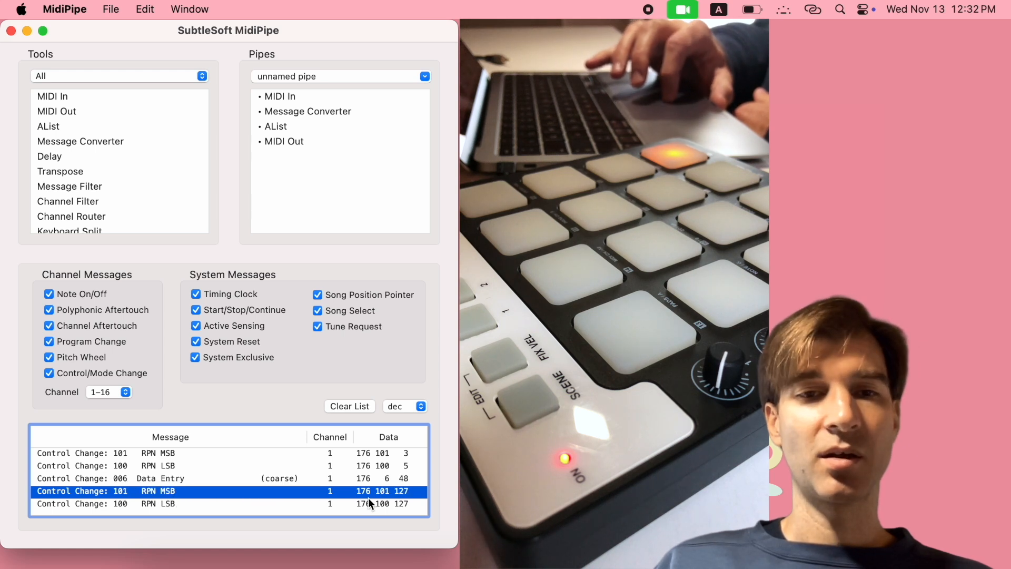
{"action": "left_click", "coordinate": [371, 454]}
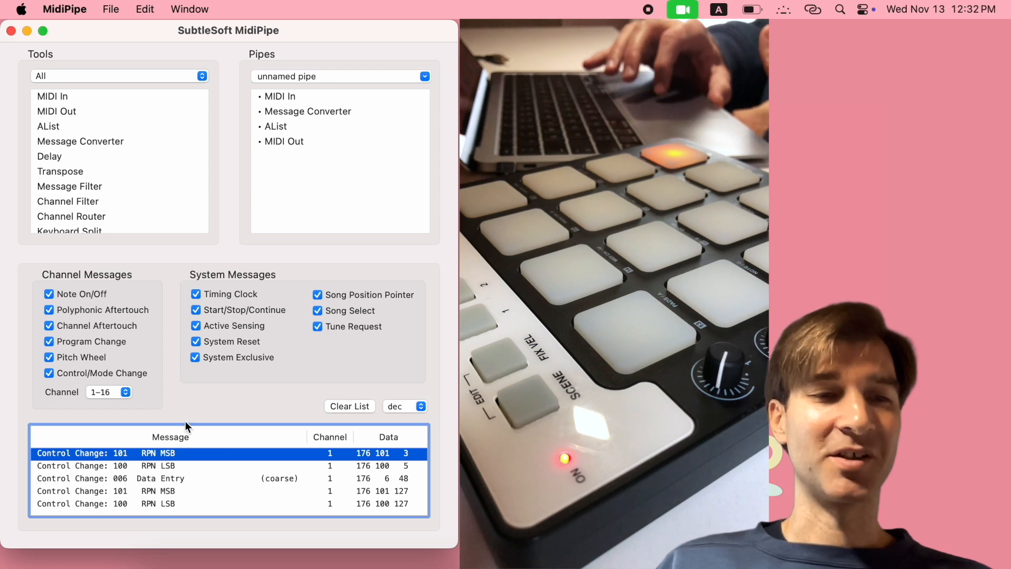
{"action": "left_click", "coordinate": [144, 491]}
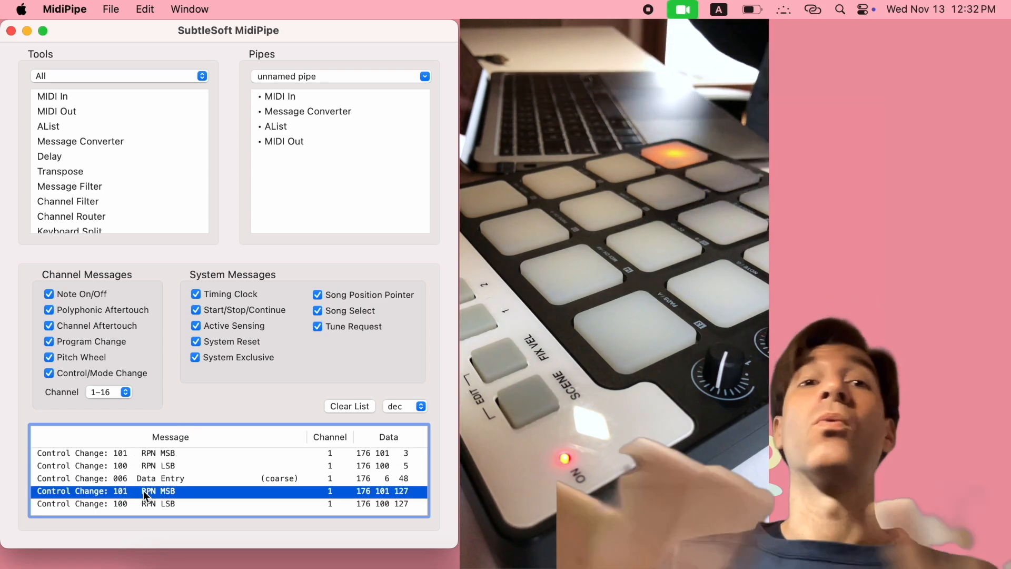
Set the Message Converter to turn Note On into Note Off.
{"action": "left_click", "coordinate": [307, 112]}
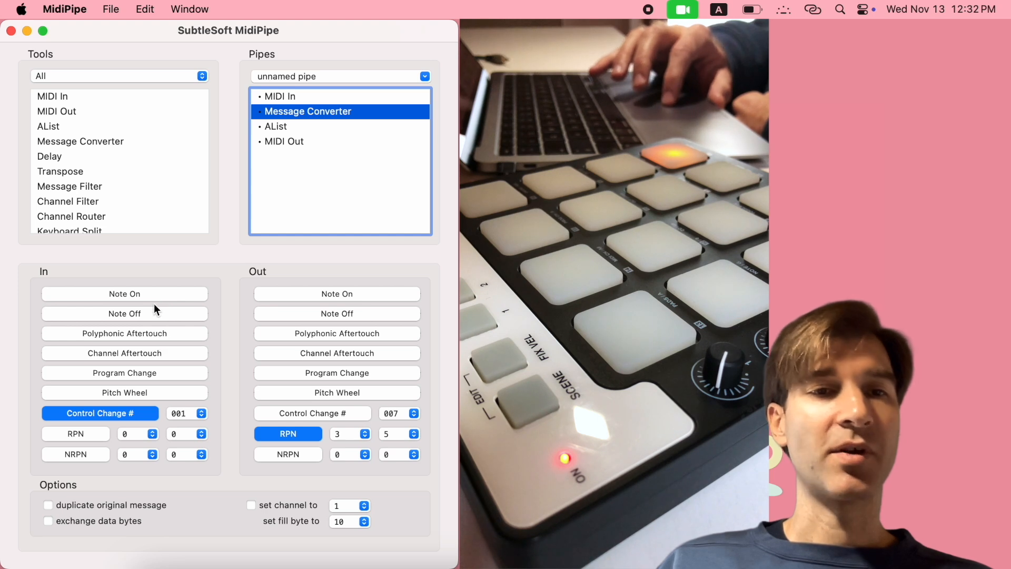
{"action": "left_click", "coordinate": [170, 298]}
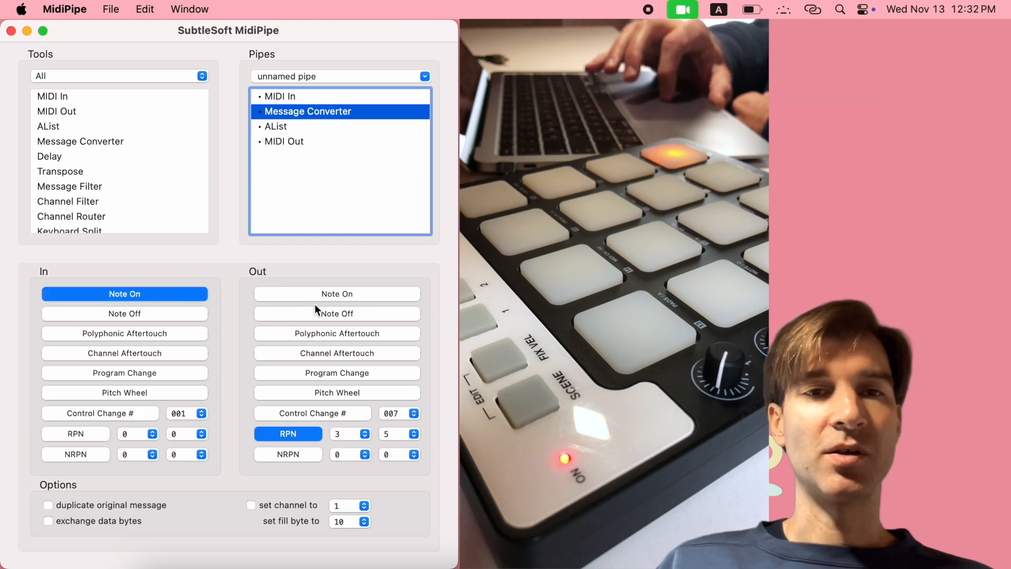
{"action": "left_click", "coordinate": [331, 314]}
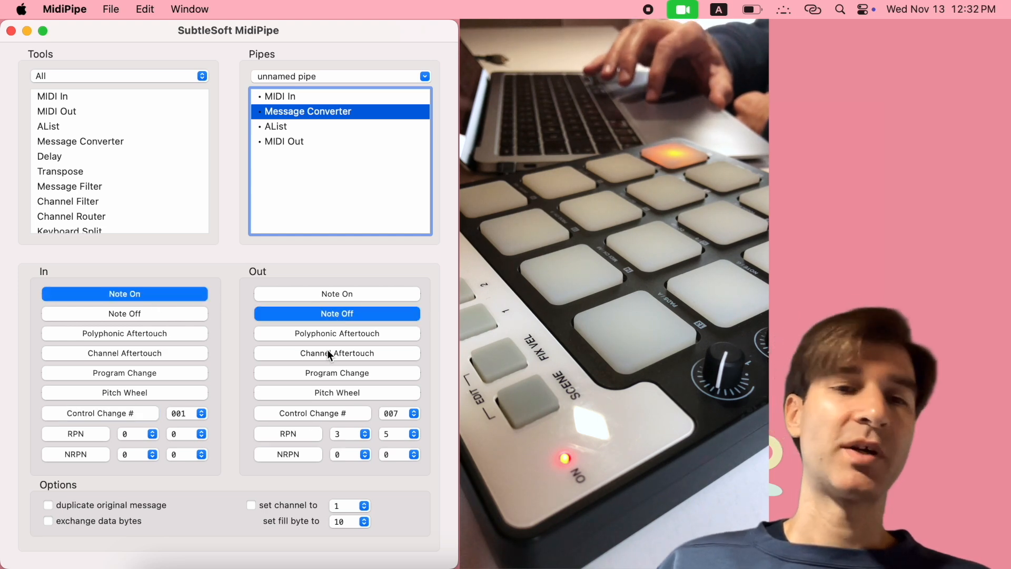
Enable the Message Converter's option for setting the output channel and choose channel 16.
{"action": "left_click", "coordinate": [291, 508]}
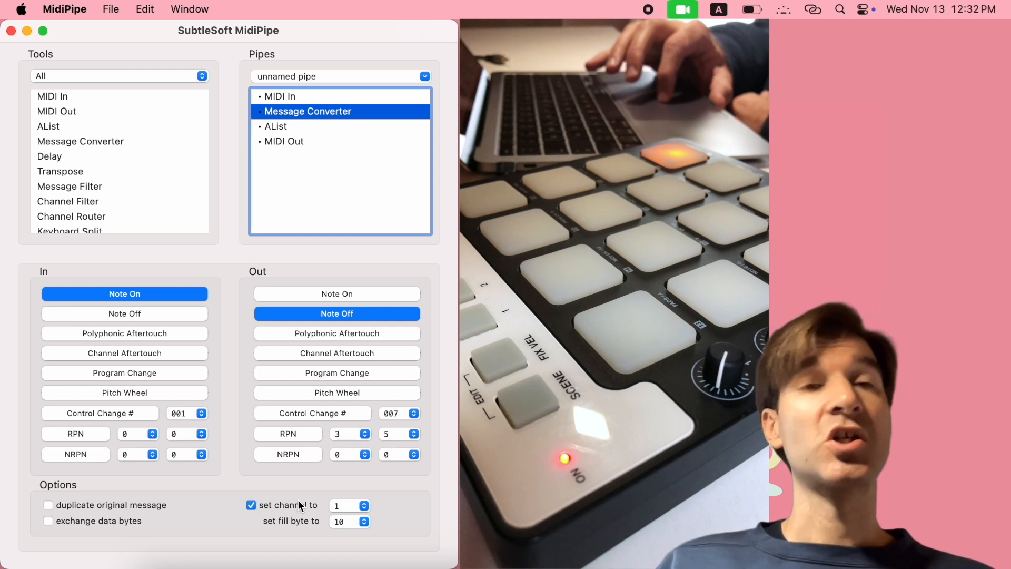
{"action": "left_click", "coordinate": [346, 505]}
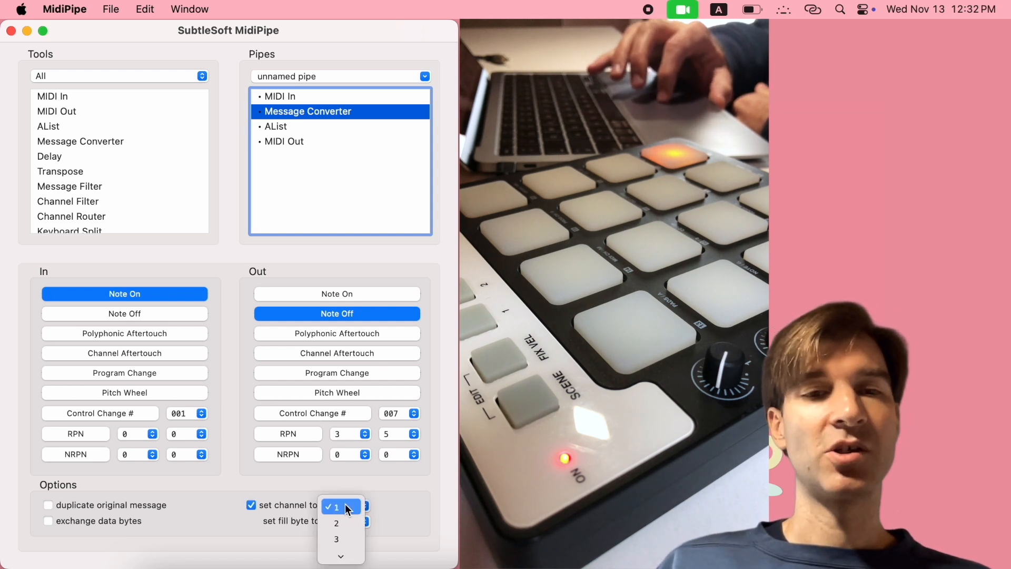
{"action": "left_click", "coordinate": [348, 558]}
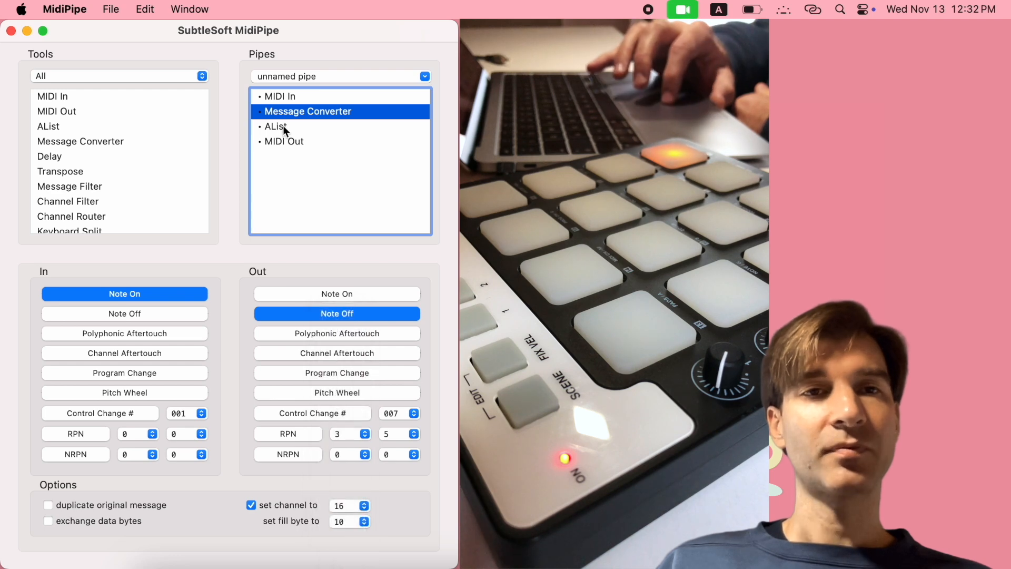
Clear the AList message list and compare the channels of the two incoming Note Off messages.
{"action": "left_click", "coordinate": [282, 126]}
{"action": "left_click", "coordinate": [346, 407]}
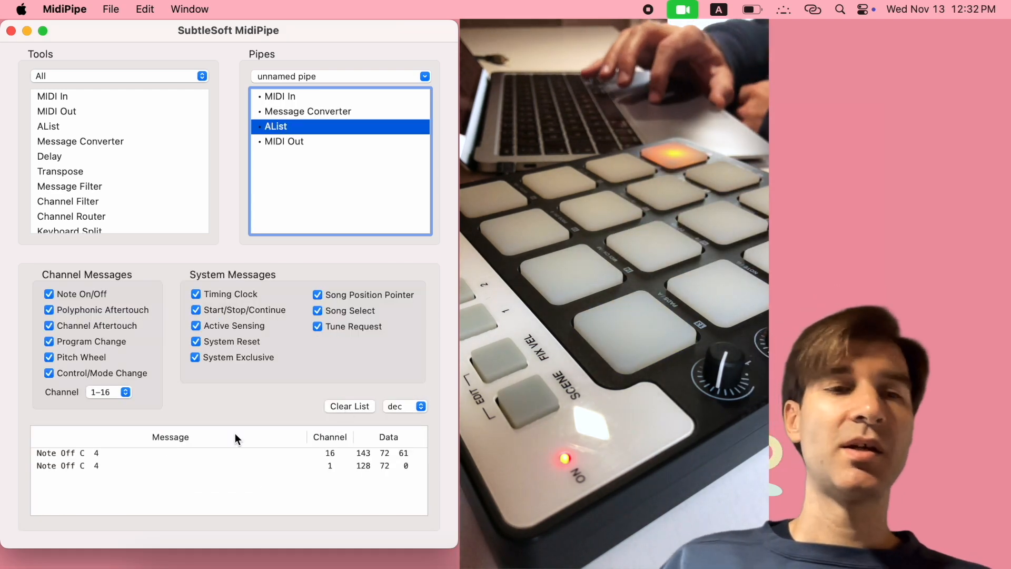
{"action": "left_click", "coordinate": [72, 453]}
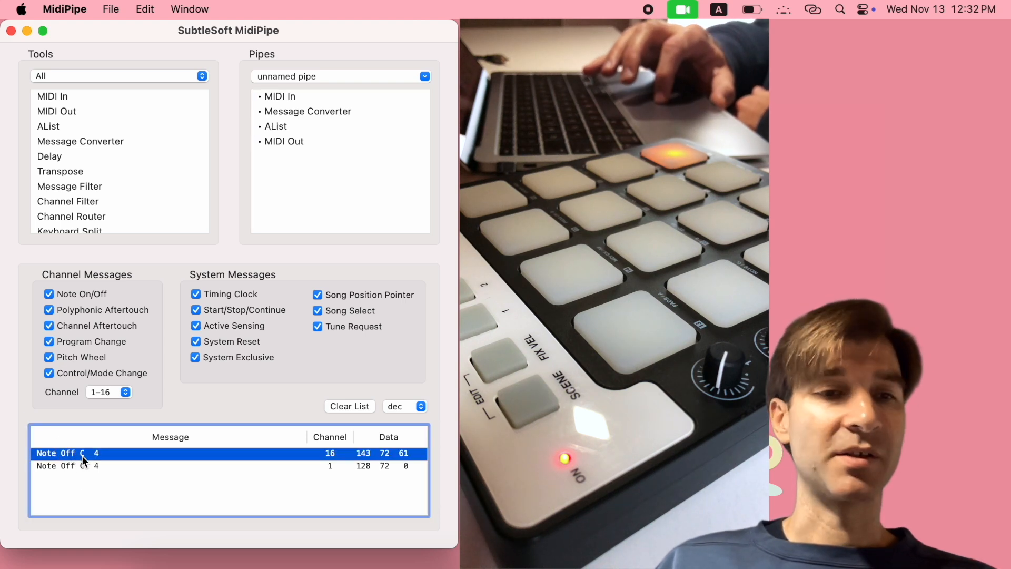
{"action": "left_click", "coordinate": [333, 467]}
{"action": "left_click", "coordinate": [304, 456]}
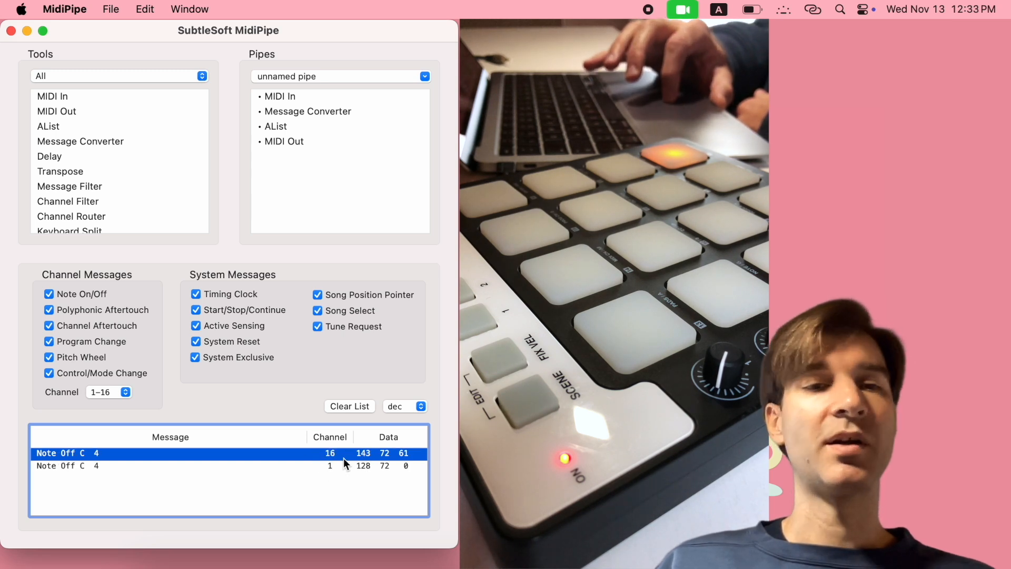
Set the Message Converter's output type to Note On and clear the AList message list.
{"action": "left_click", "coordinate": [310, 116]}
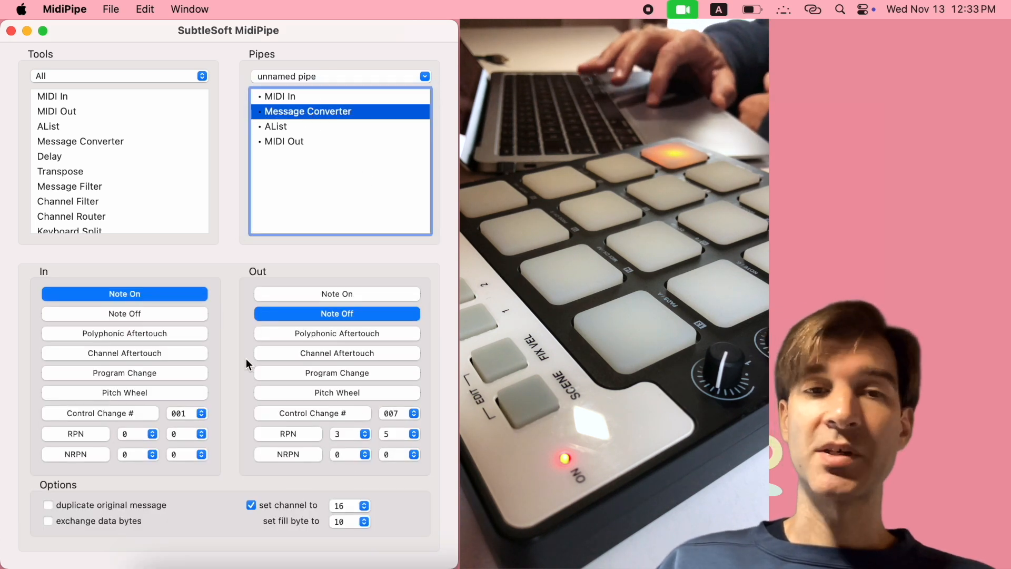
{"action": "left_click", "coordinate": [349, 295]}
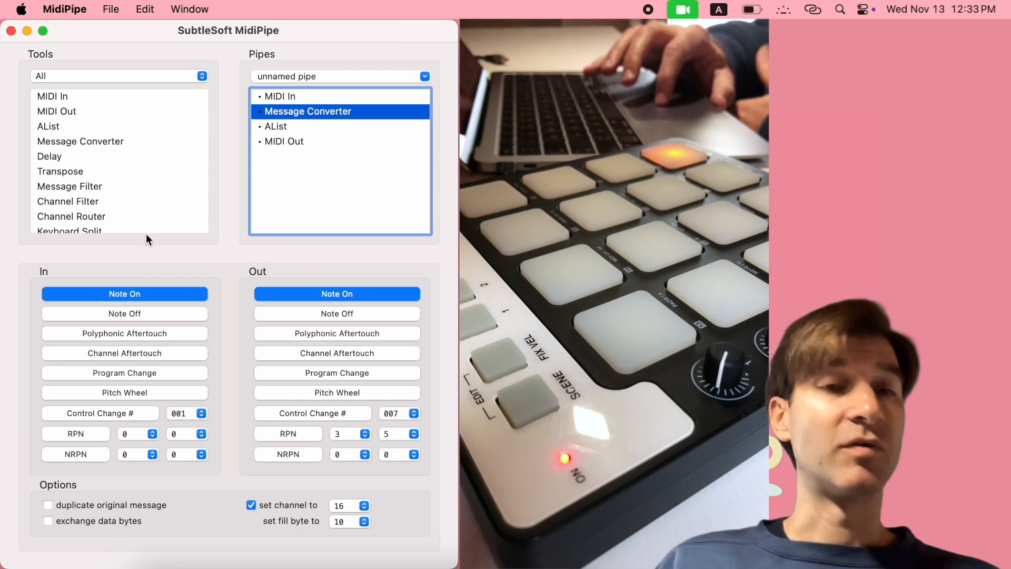
{"action": "left_click", "coordinate": [279, 129]}
{"action": "left_click", "coordinate": [358, 408]}
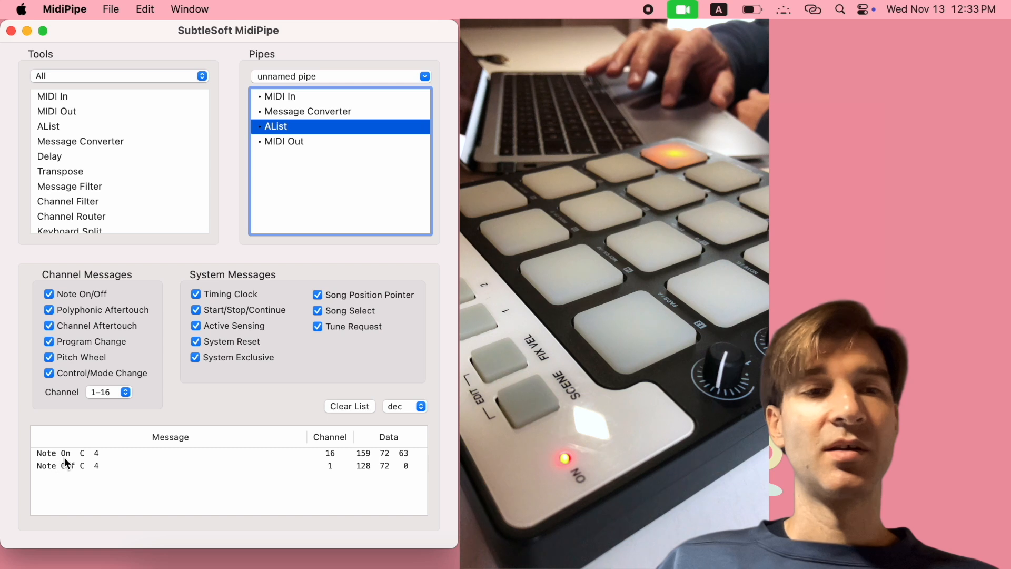
Examine the channel of the converted Note On message in AList against the Message Converter's settings.
{"action": "left_click", "coordinate": [65, 456]}
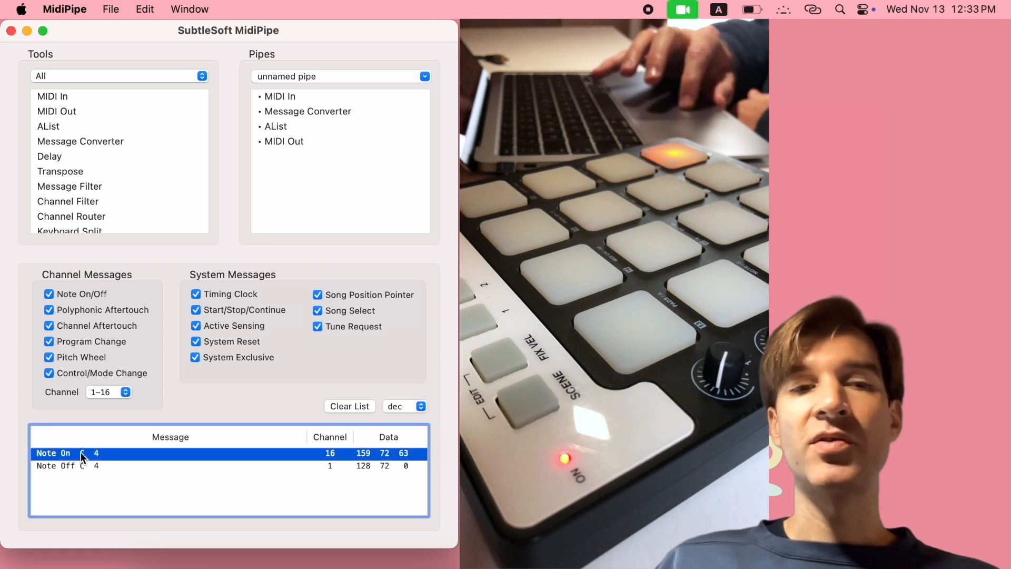
{"action": "left_click", "coordinate": [313, 114]}
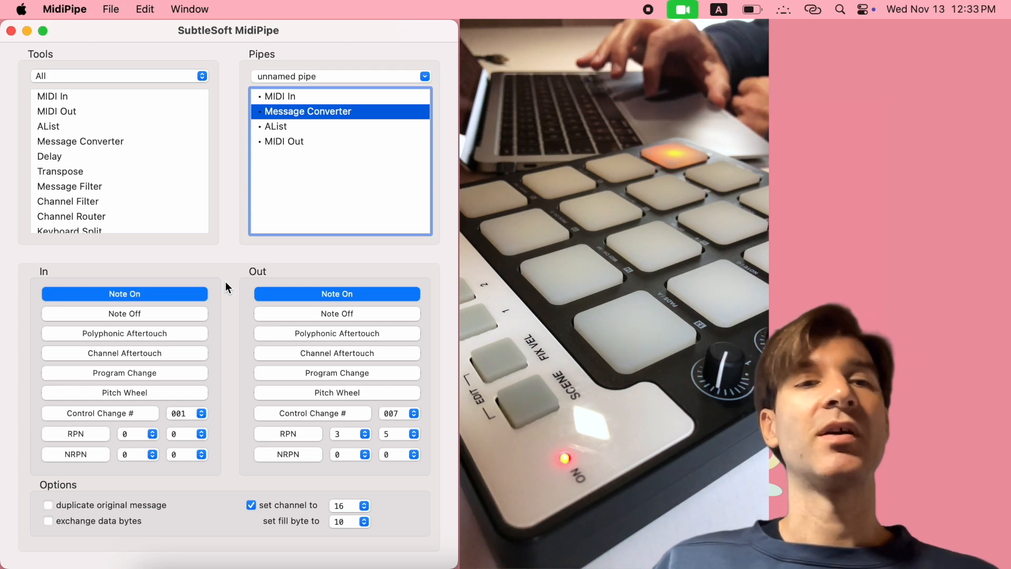
{"action": "left_click", "coordinate": [279, 128]}
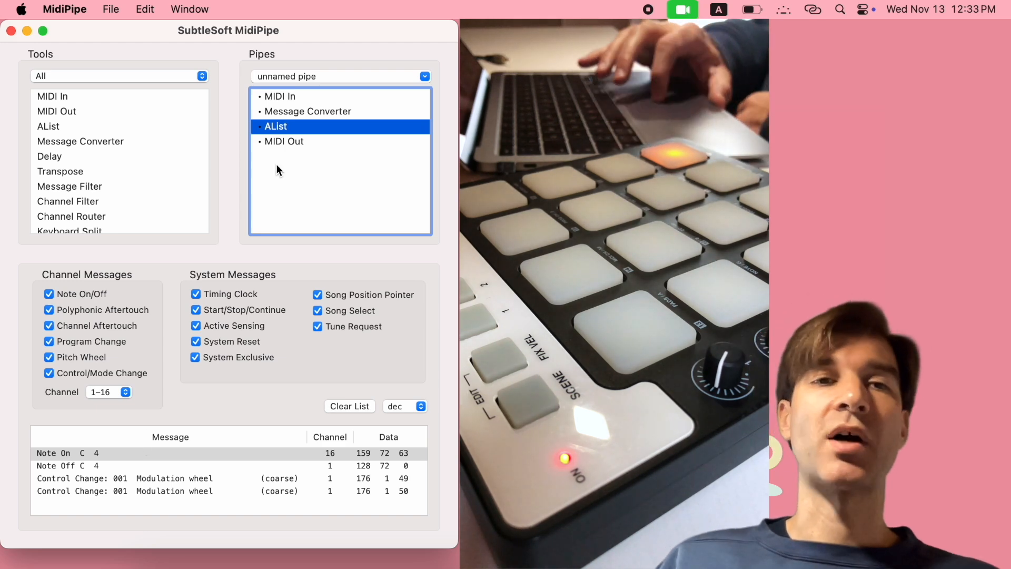
Set the Message Converter to output Control Change #007 while duplicating the original message, with the channel setting turned off.
{"action": "left_click", "coordinate": [317, 115]}
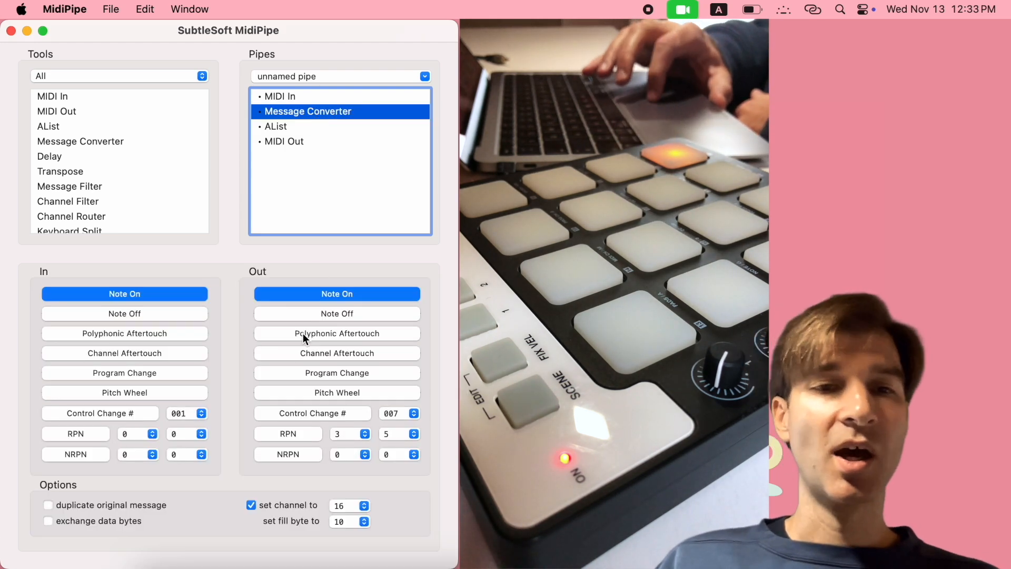
{"action": "left_click", "coordinate": [48, 506]}
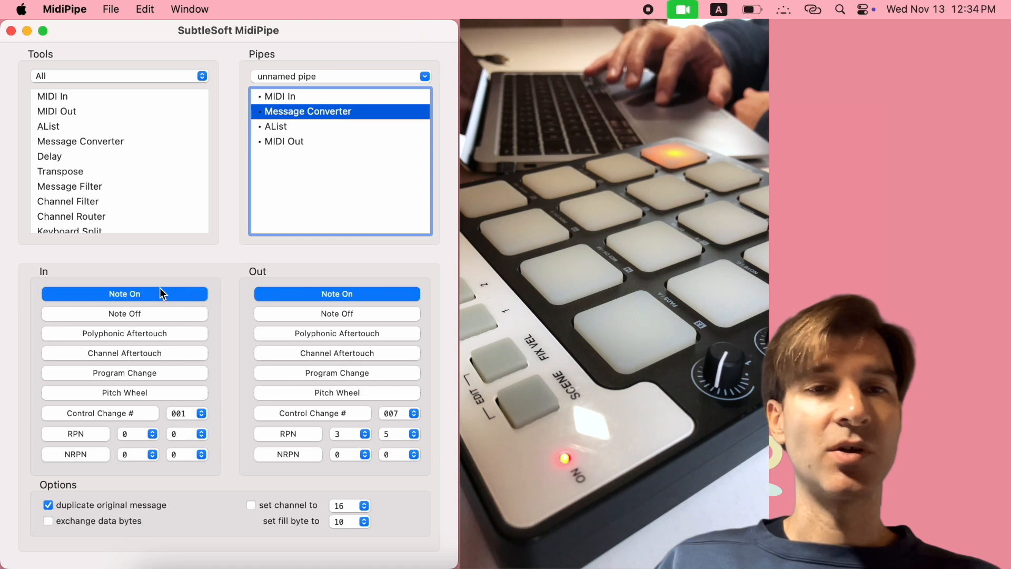
{"action": "left_click", "coordinate": [294, 415]}
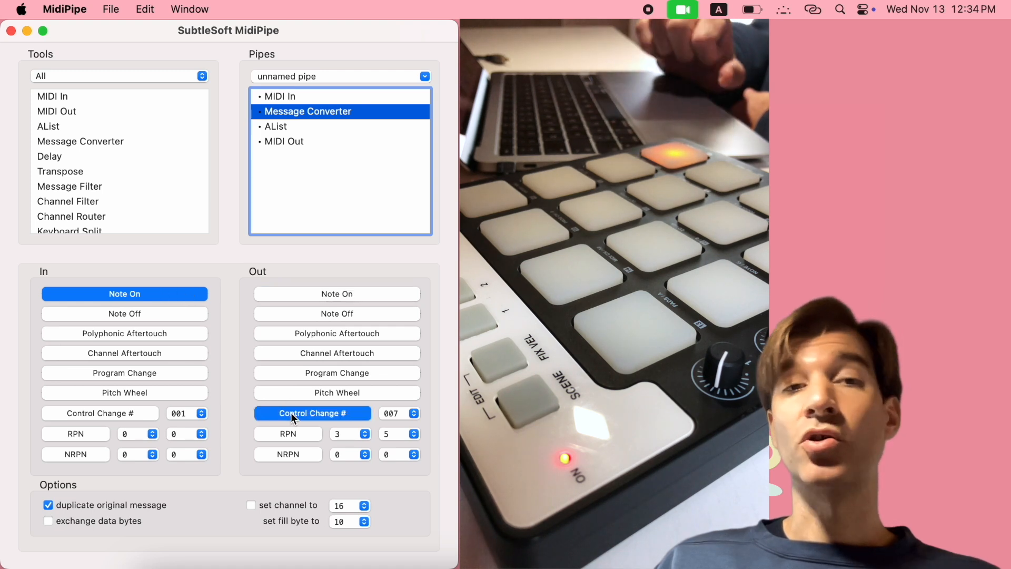
Clear the AList message list and examine the original Note On message kept by the duplication.
{"action": "left_click", "coordinate": [283, 129]}
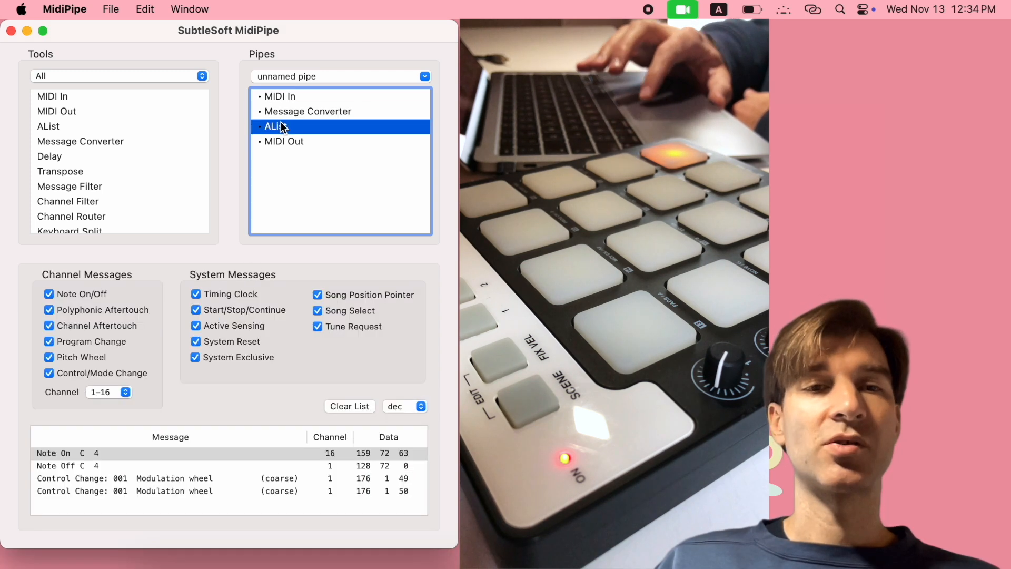
{"action": "left_click", "coordinate": [367, 407]}
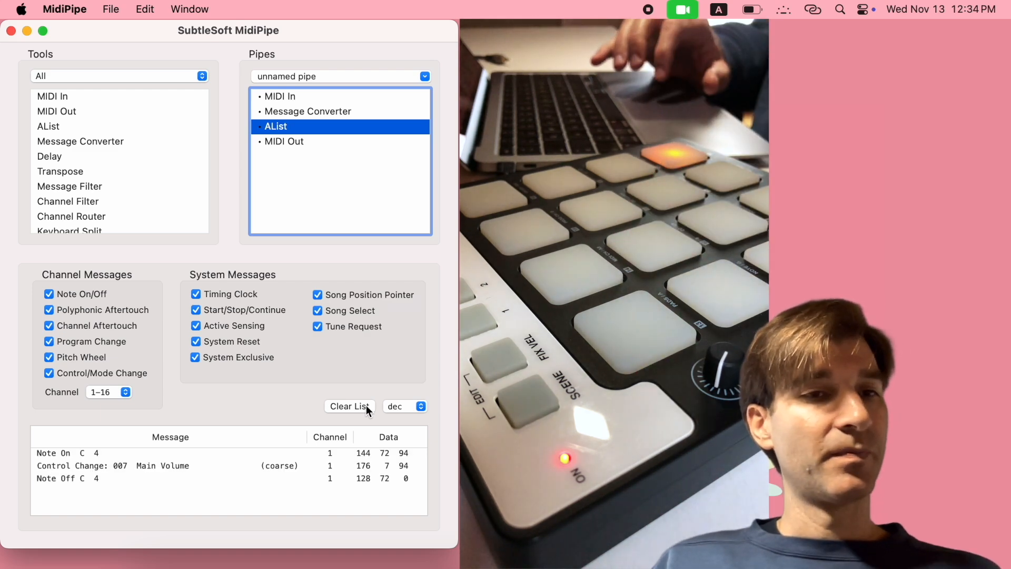
{"action": "left_click", "coordinate": [64, 454]}
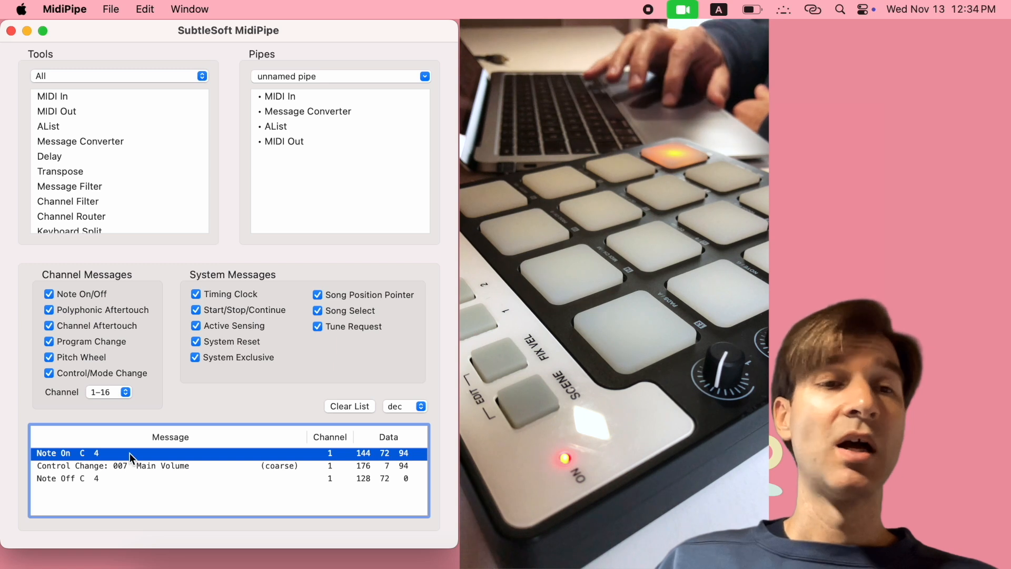
Compare the Control Change #007 message with the Note On message in AList, and turn off duplicating the original message.
{"action": "left_click", "coordinate": [120, 469]}
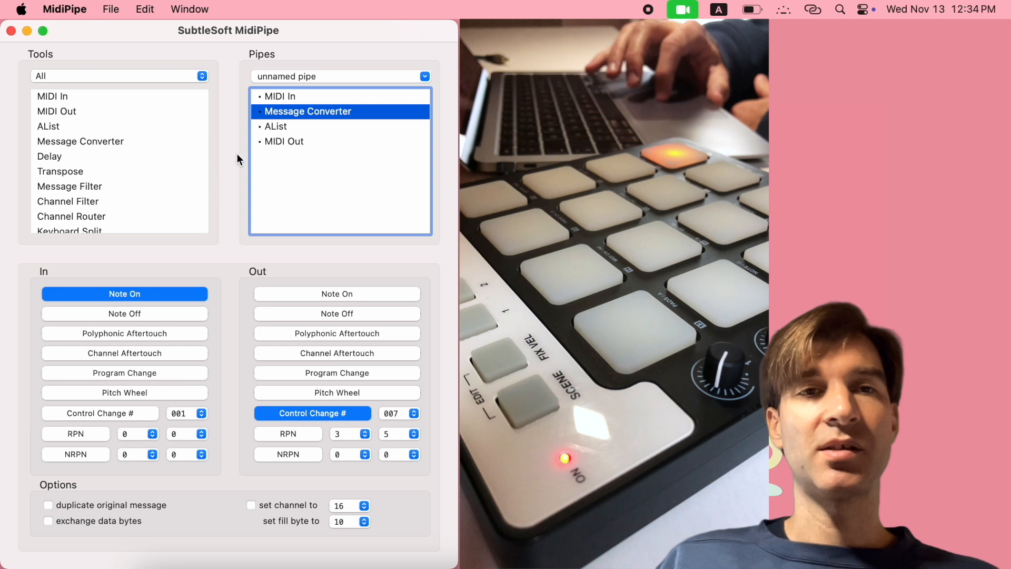
{"action": "left_click", "coordinate": [272, 132]}
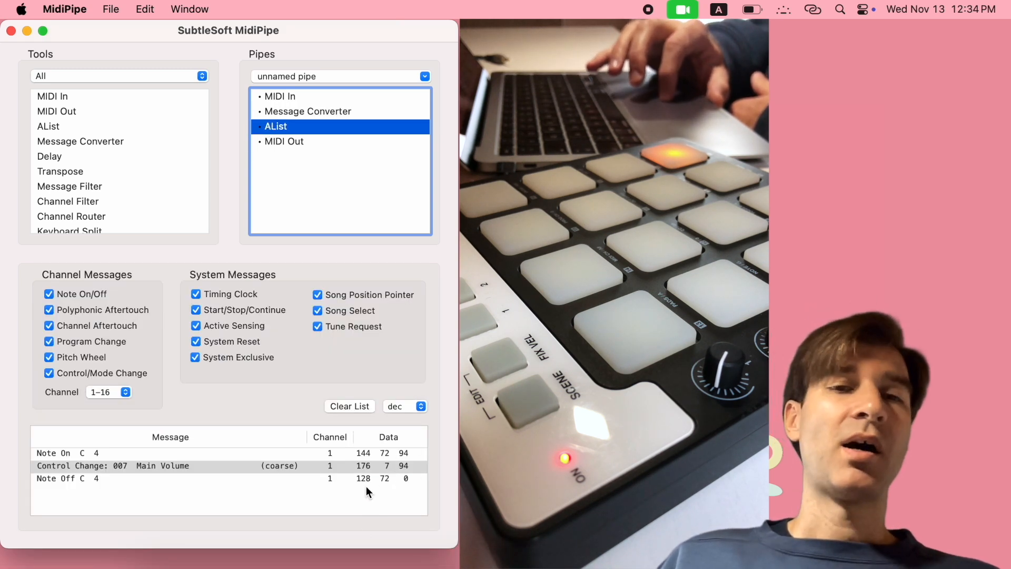
{"action": "left_click", "coordinate": [368, 453]}
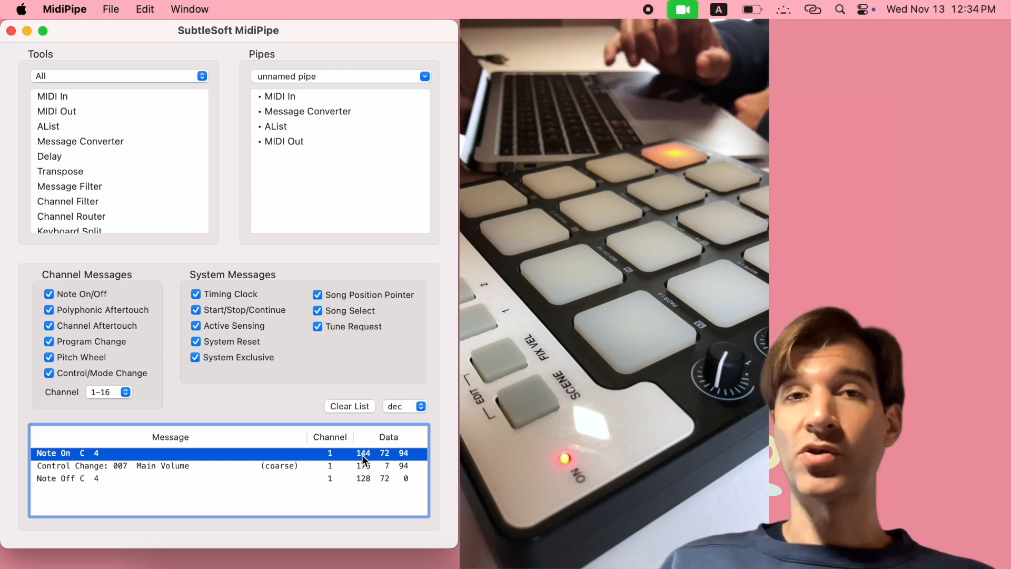
Set the Message Converter to output Note On on channel 16, and clear the AList message list.
{"action": "left_click", "coordinate": [342, 112]}
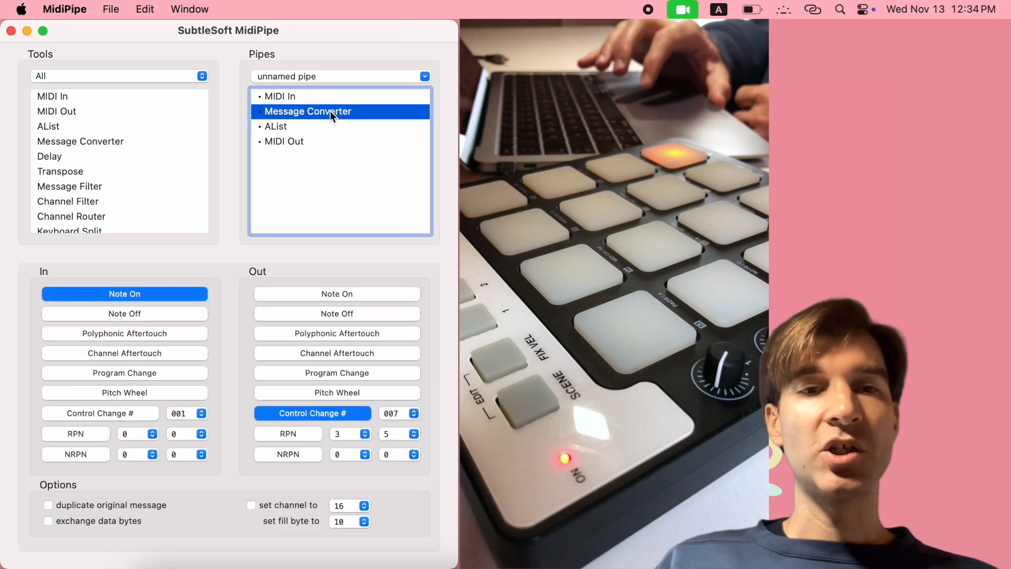
{"action": "left_click", "coordinate": [294, 298]}
{"action": "left_click", "coordinate": [294, 505]}
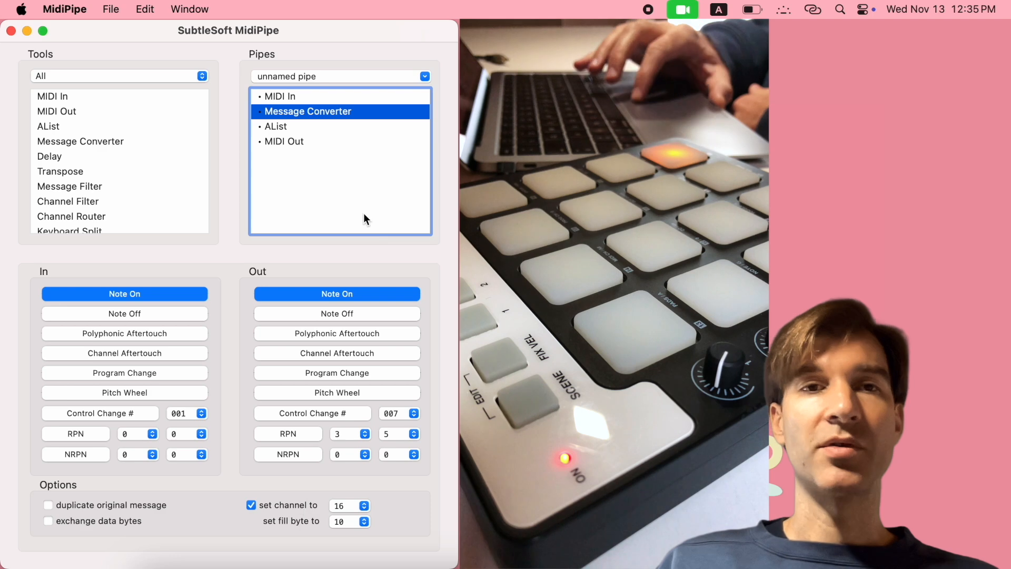
{"action": "left_click", "coordinate": [290, 135]}
{"action": "left_click", "coordinate": [343, 406]}
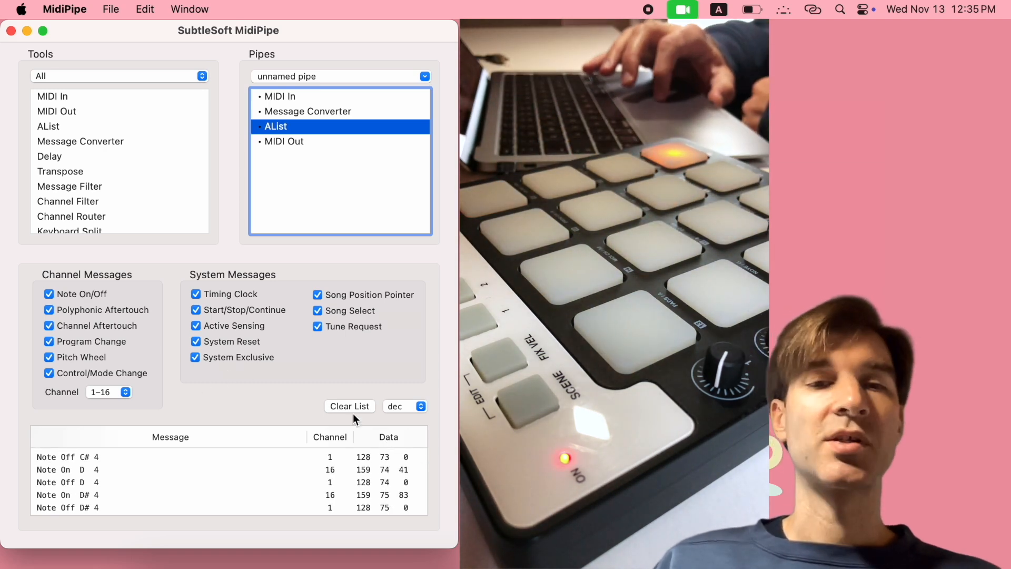
Examine the data values of the incoming note and modulation wheel messages in AList, and clear the list.
{"action": "left_click", "coordinate": [405, 454]}
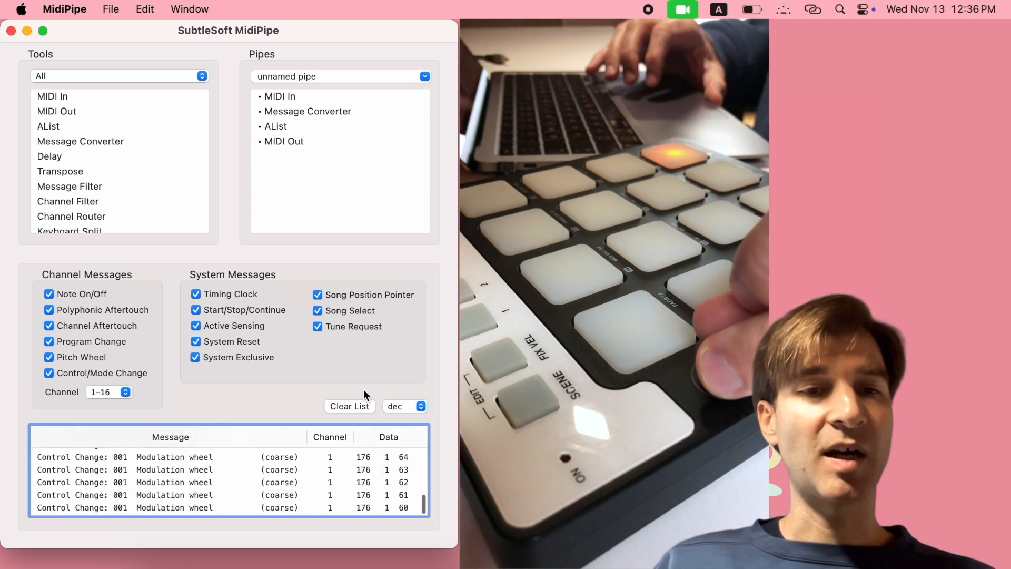
{"action": "left_click", "coordinate": [366, 459]}
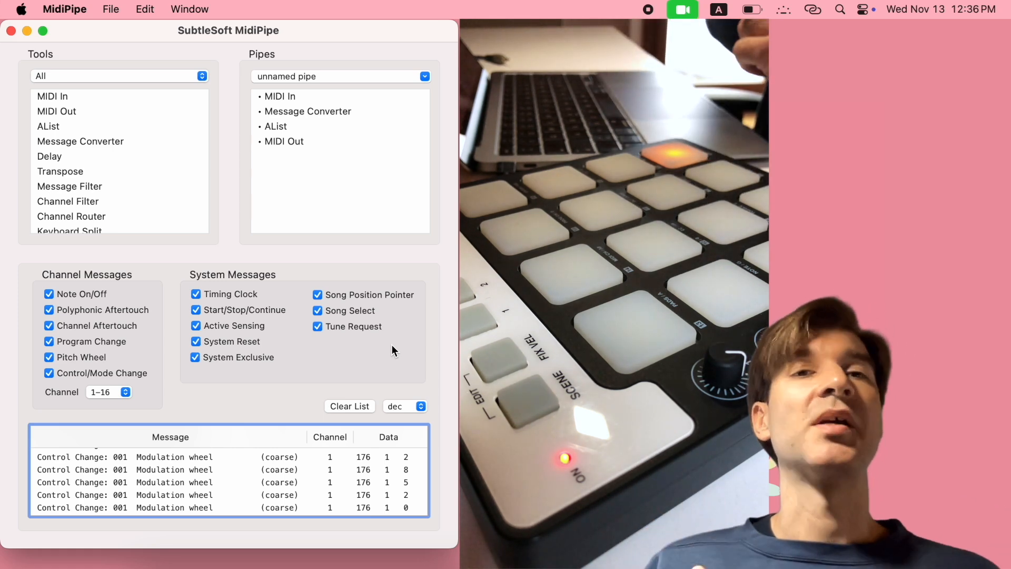
{"action": "left_click", "coordinate": [360, 407]}
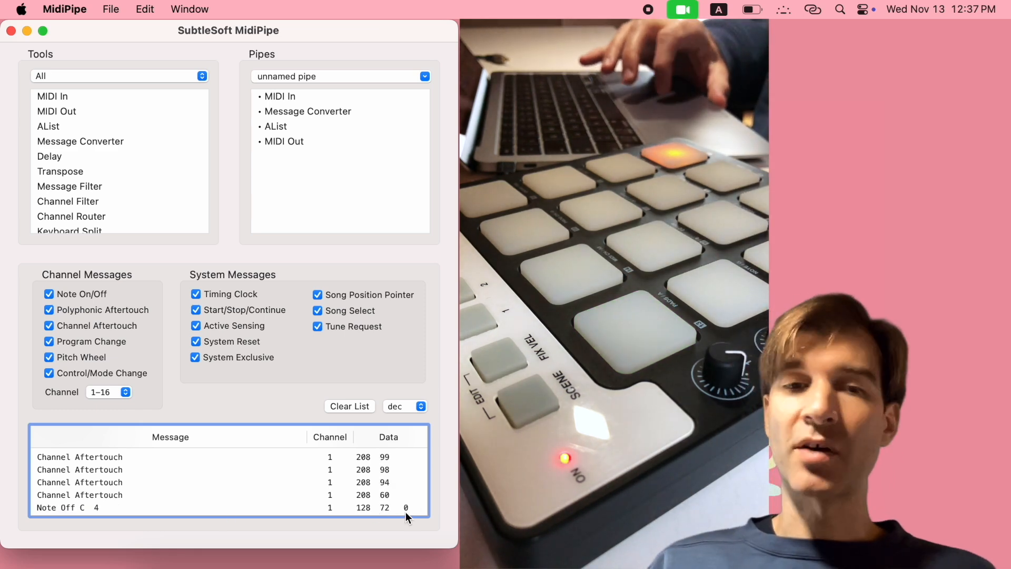
Examine the channel and data values of the first Note On and Channel Aftertouch messages in AList.
{"action": "scroll", "coordinate": [390, 469], "scroll_direction": "up", "scroll_amount": 3}
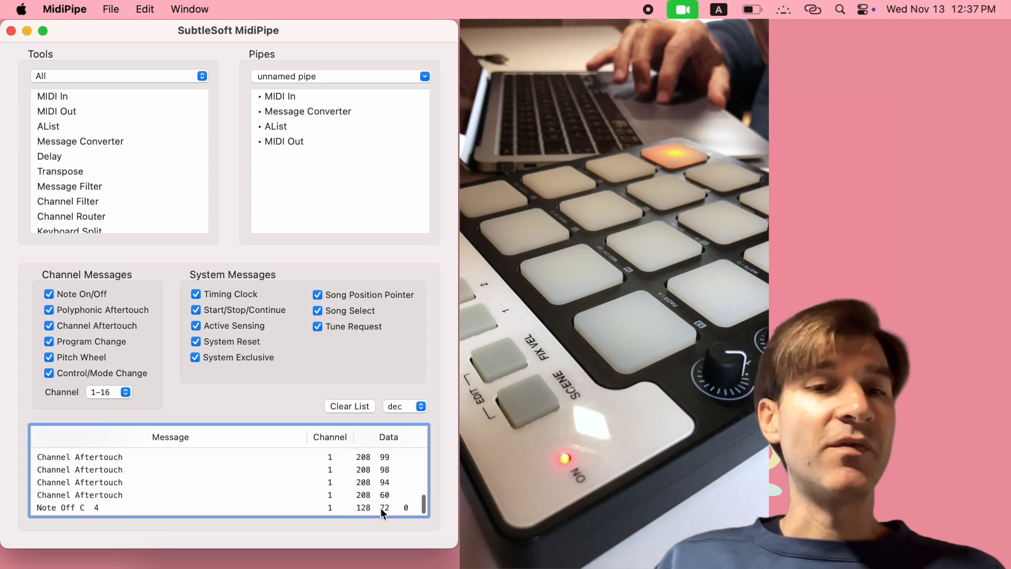
{"action": "scroll", "coordinate": [385, 492], "scroll_direction": "up", "scroll_amount": 10}
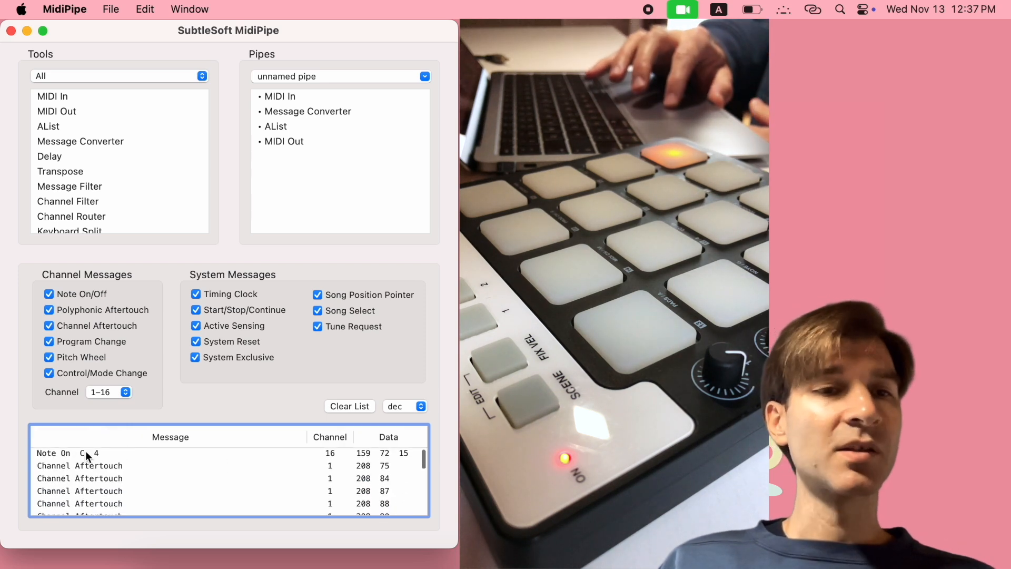
{"action": "left_click", "coordinate": [76, 454]}
{"action": "left_click", "coordinate": [86, 465]}
{"action": "left_click", "coordinate": [132, 453]}
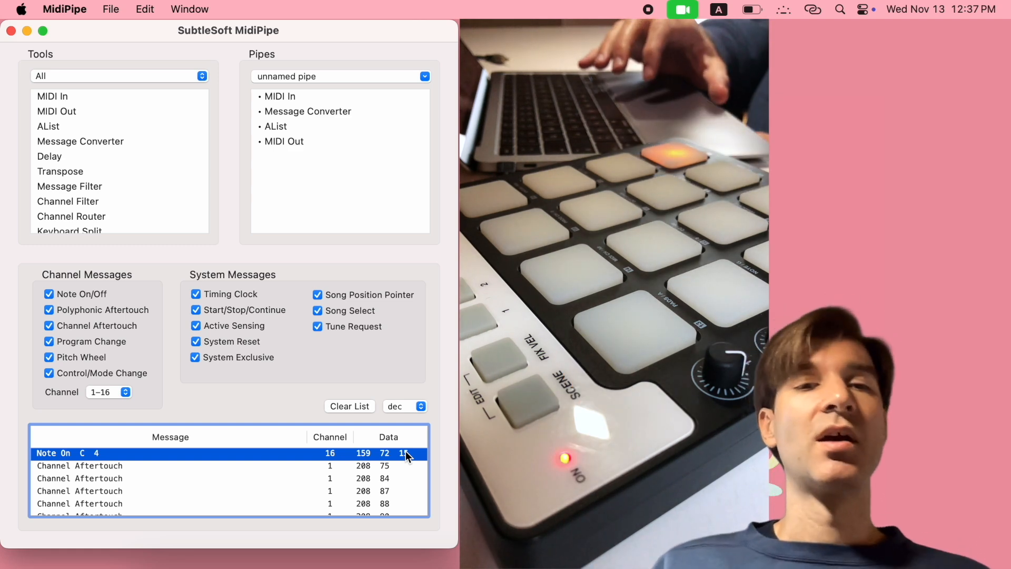
{"action": "left_click", "coordinate": [105, 466]}
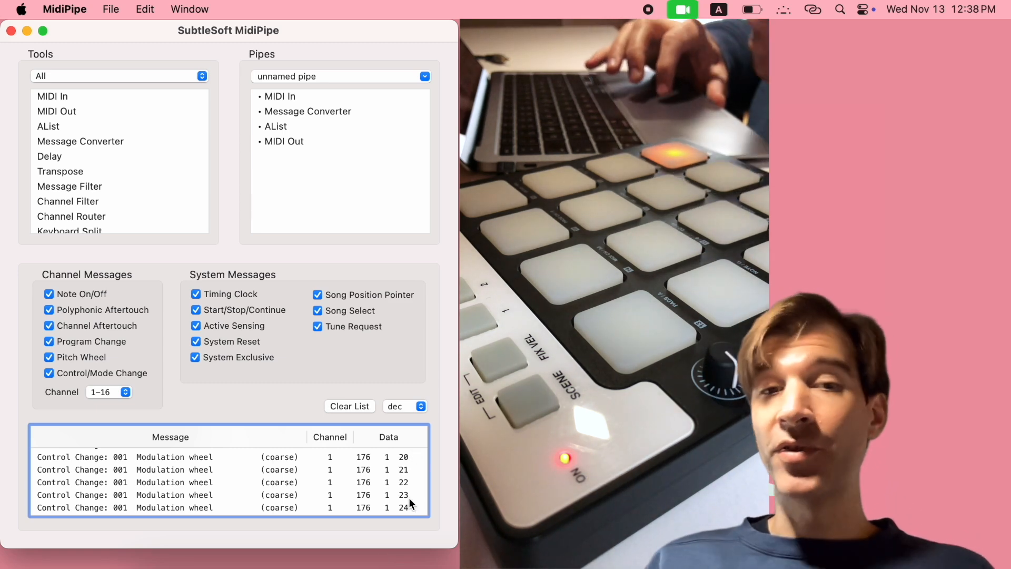
Set the Message Converter's input type to Control Change #001 for conversion into Note On.
{"action": "left_click", "coordinate": [321, 114]}
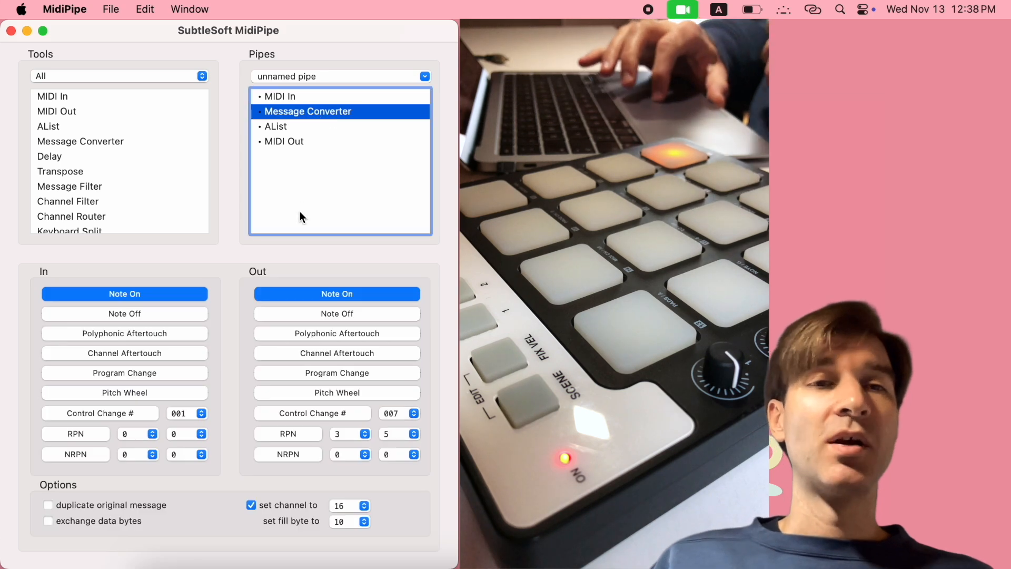
{"action": "key", "text": "Down"}
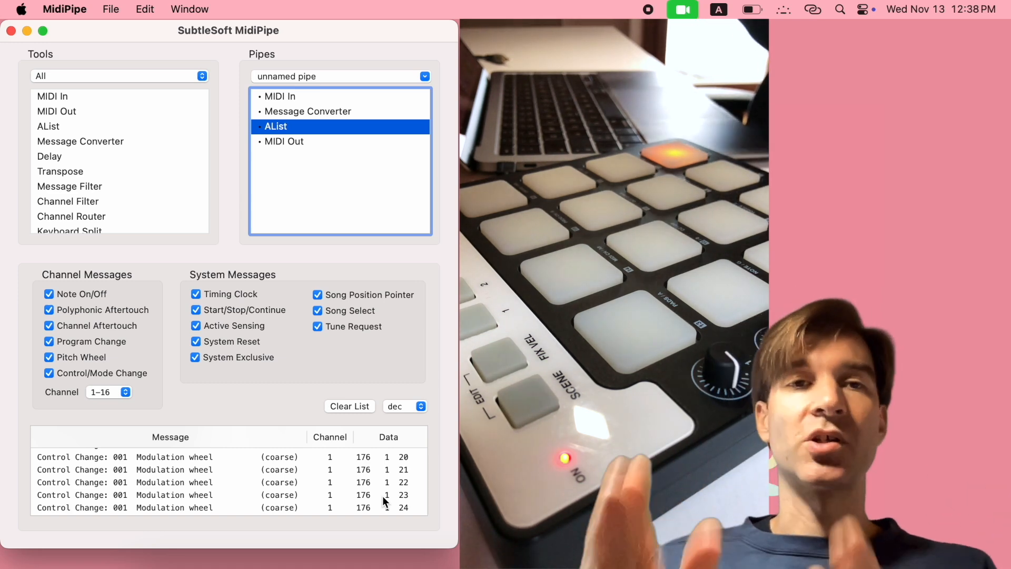
{"action": "left_click", "coordinate": [324, 112]}
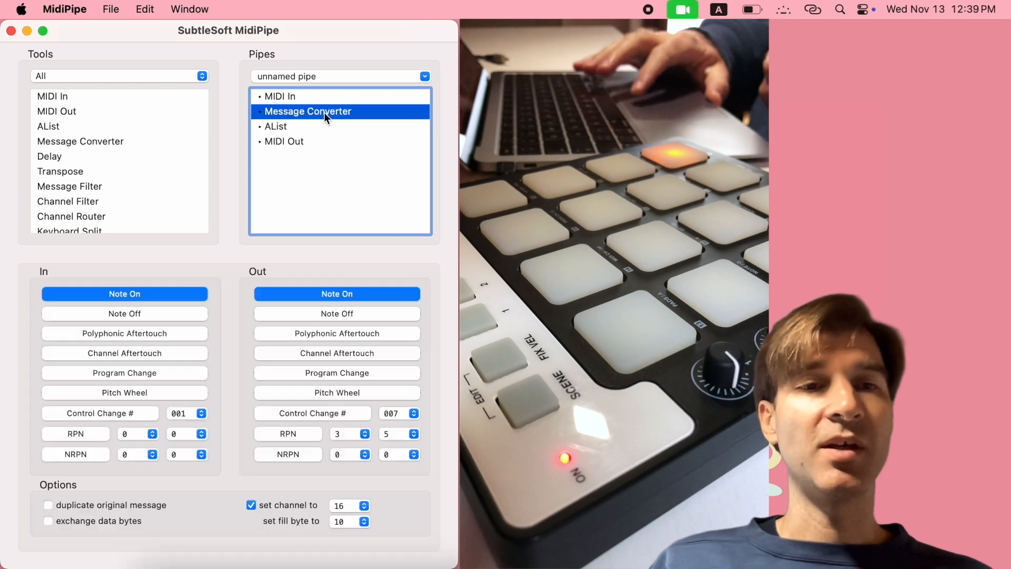
{"action": "left_click", "coordinate": [96, 414]}
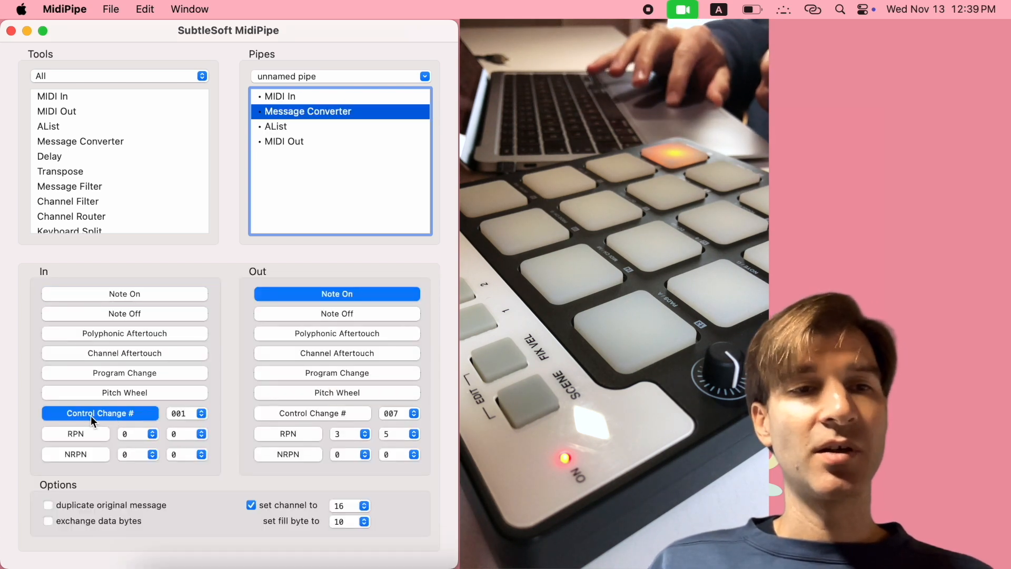
Set the Message Converter's output type to Channel Aftertouch, and clear the AList message list to check the converted messages.
{"action": "left_click", "coordinate": [327, 355]}
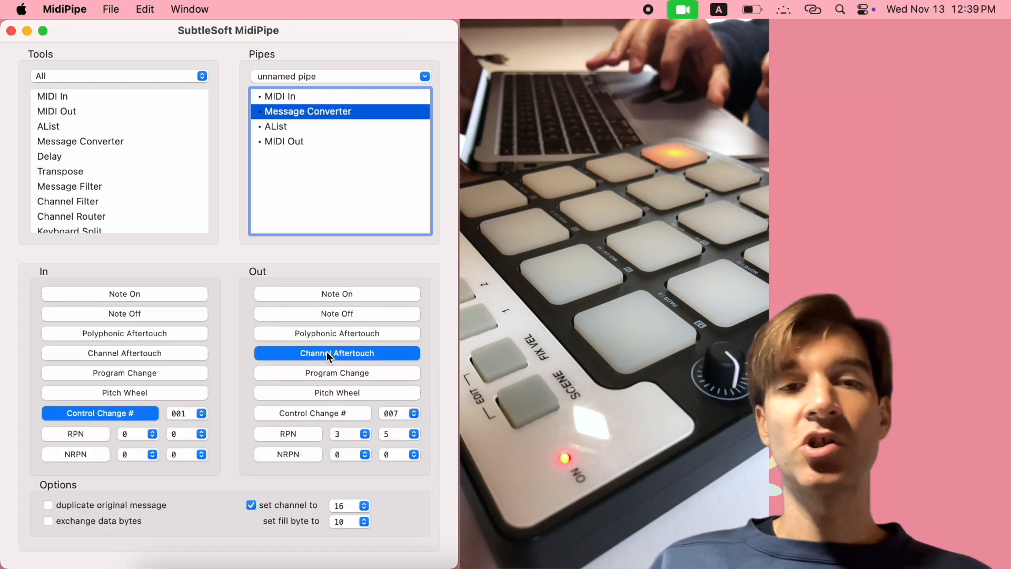
{"action": "left_click", "coordinate": [277, 128]}
{"action": "left_click", "coordinate": [352, 403]}
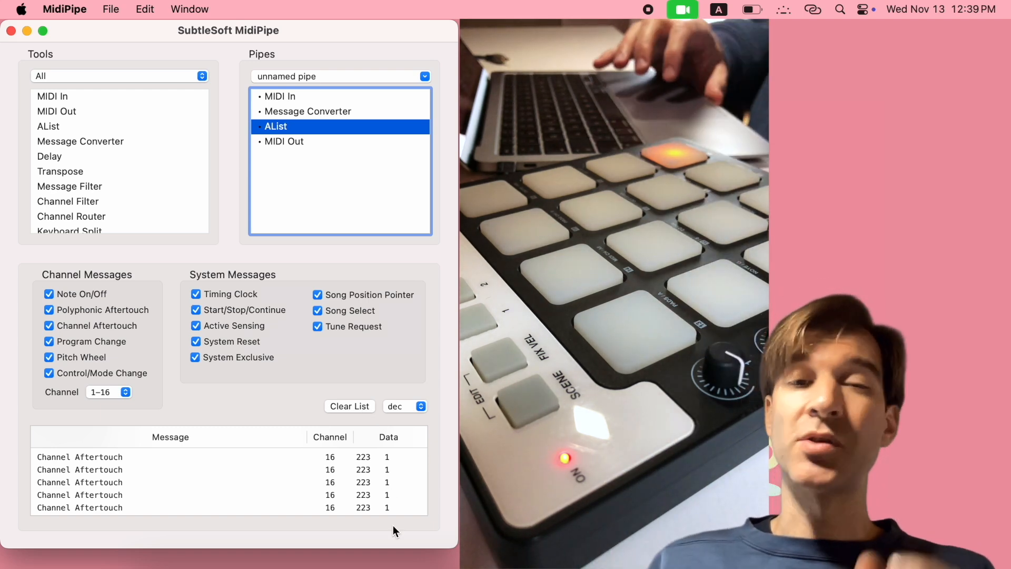
Try the Message Converter's exchange data bytes option, examining the Channel Aftertouch data in AList, and switch the option back off.
{"action": "key", "text": "Up"}
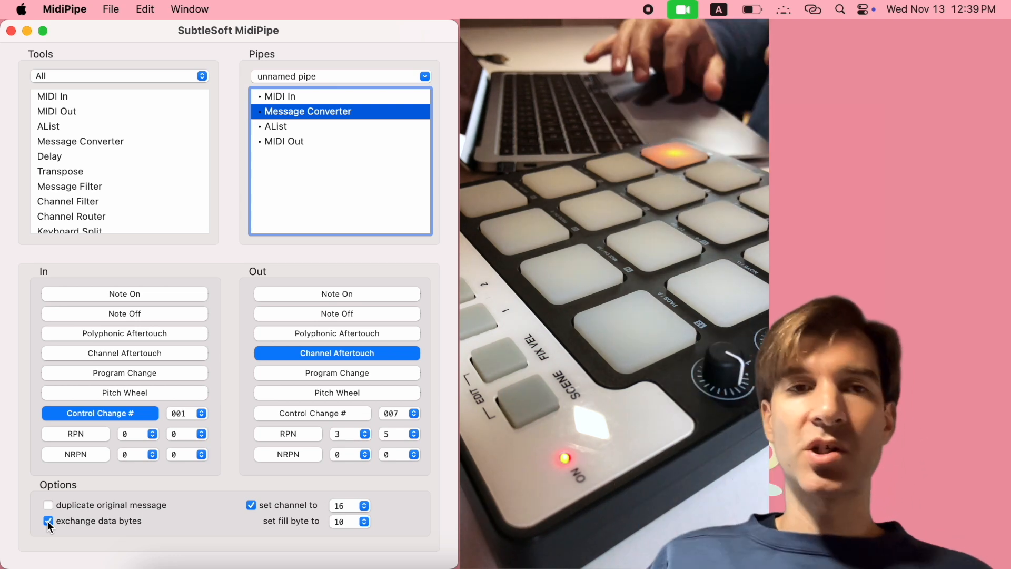
{"action": "left_click", "coordinate": [276, 128]}
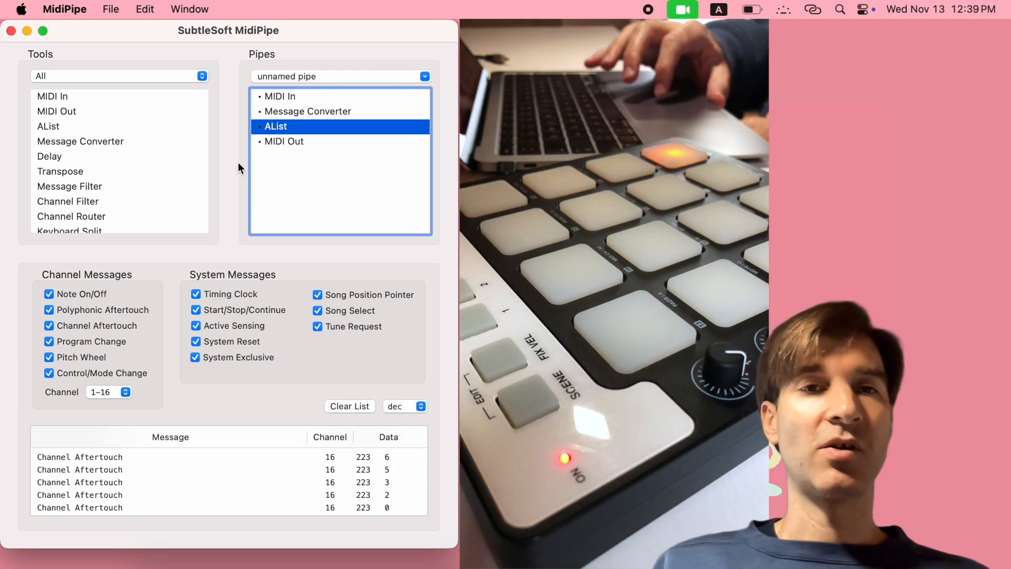
{"action": "left_click", "coordinate": [309, 114]}
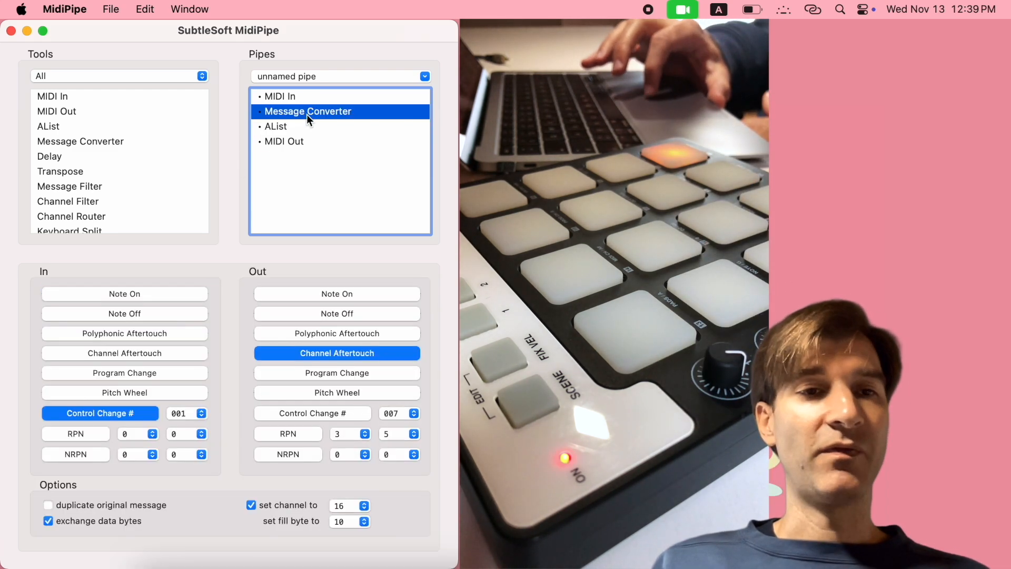
{"action": "left_click", "coordinate": [88, 523]}
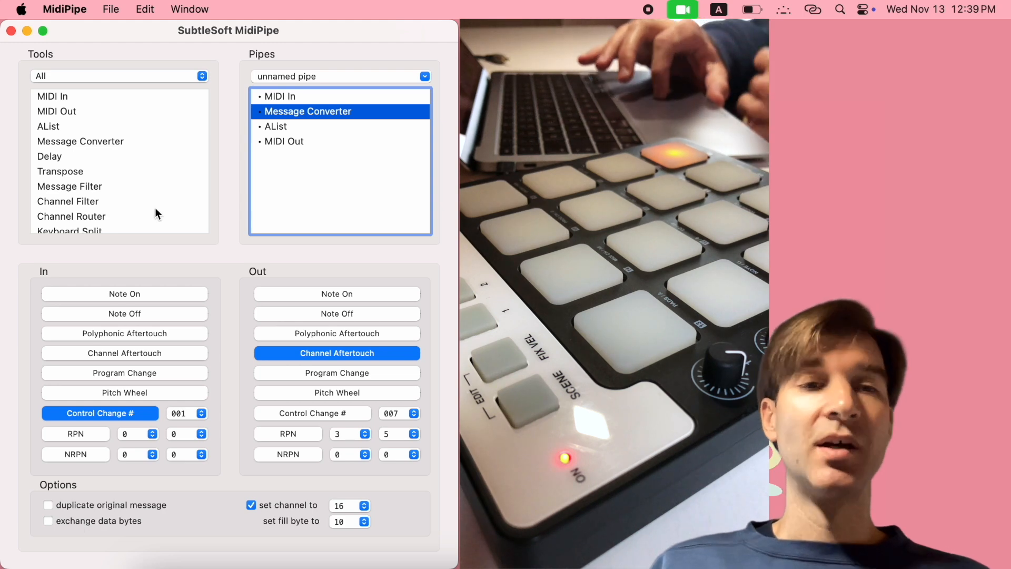
{"action": "scroll", "coordinate": [149, 209], "scroll_direction": "down", "scroll_amount": 15}
{"action": "scroll", "coordinate": [148, 209], "scroll_direction": "up", "scroll_amount": 15}
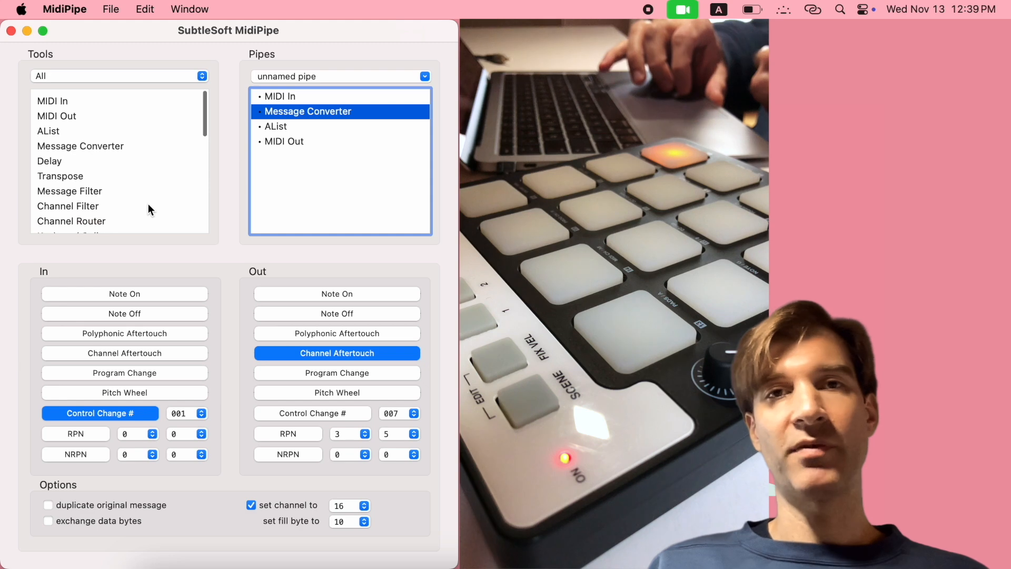